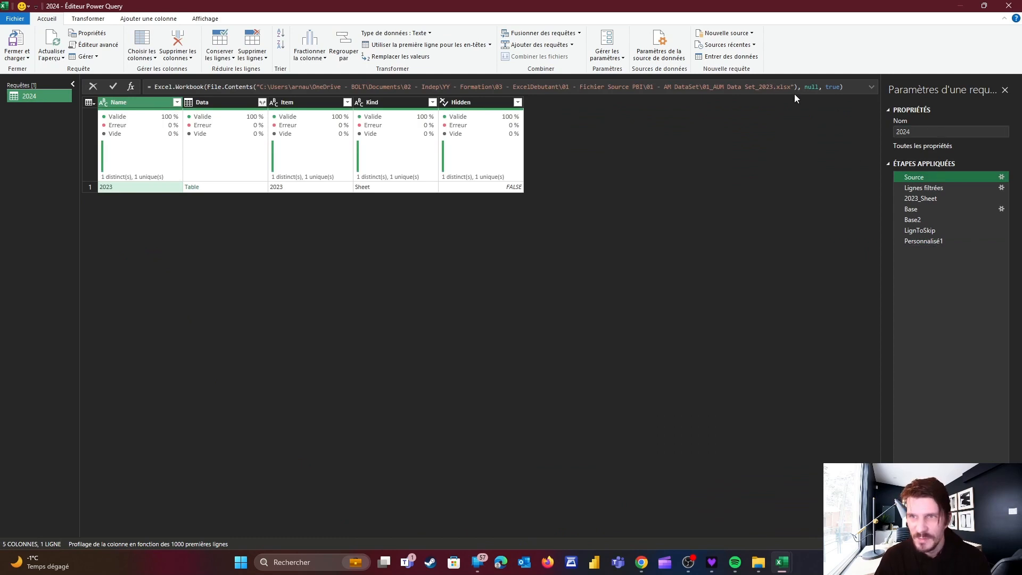
Change the source file in the 2024 query's Source step to 01_AUM Data Set_2024.xlsx
left_click(773, 87)
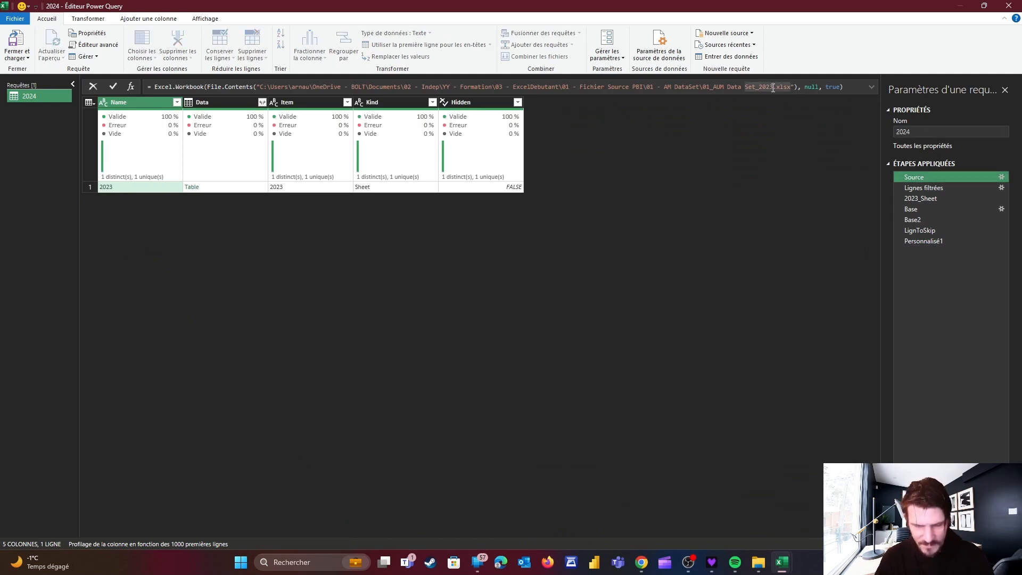
key("BackSpace")
type("4")
key("Return")
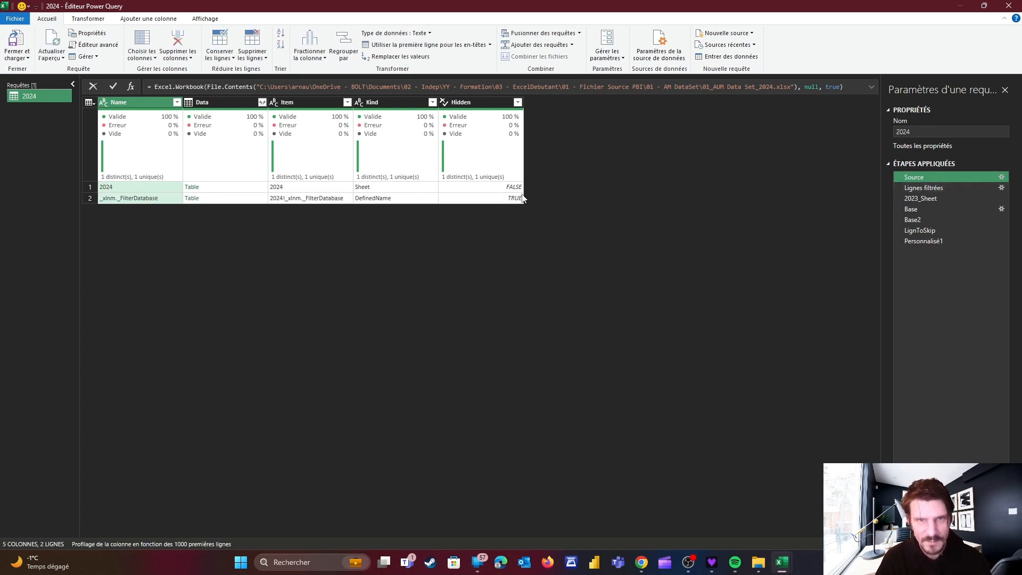
Examine the result of each applied step in the 2024 query, from the filtered rows through Personnalisé1
left_click(928, 188)
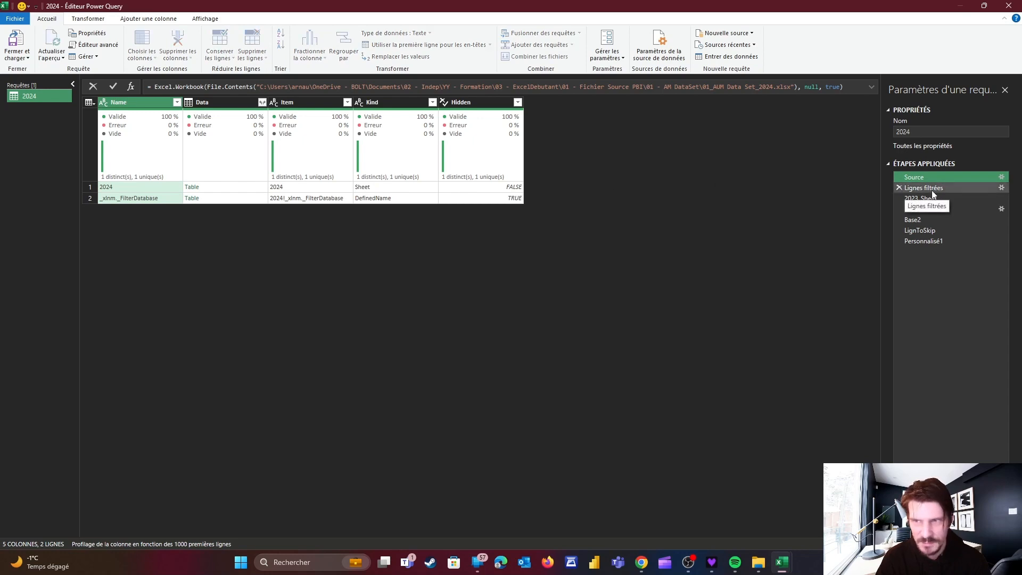
left_click(922, 199)
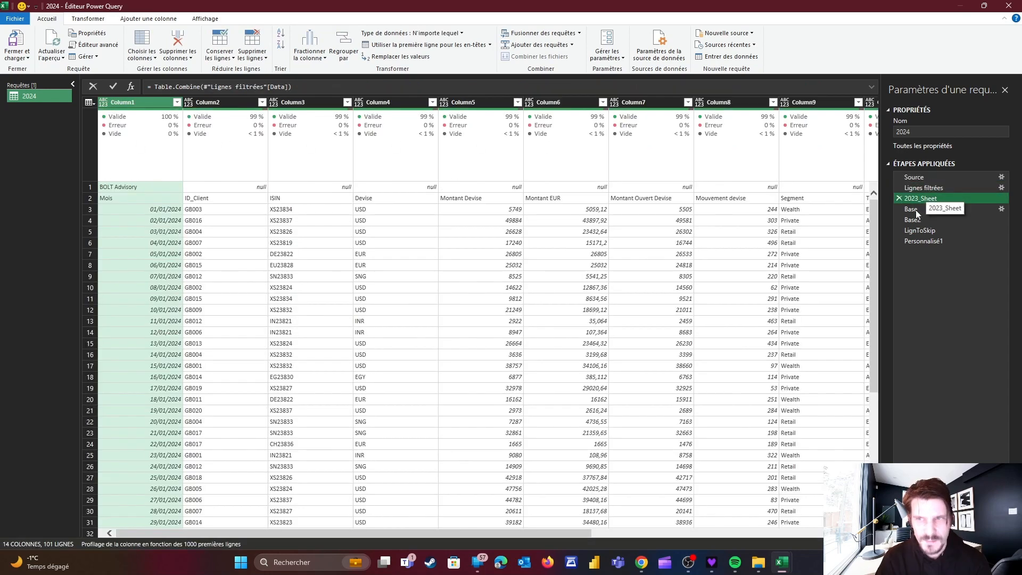
left_click(917, 211)
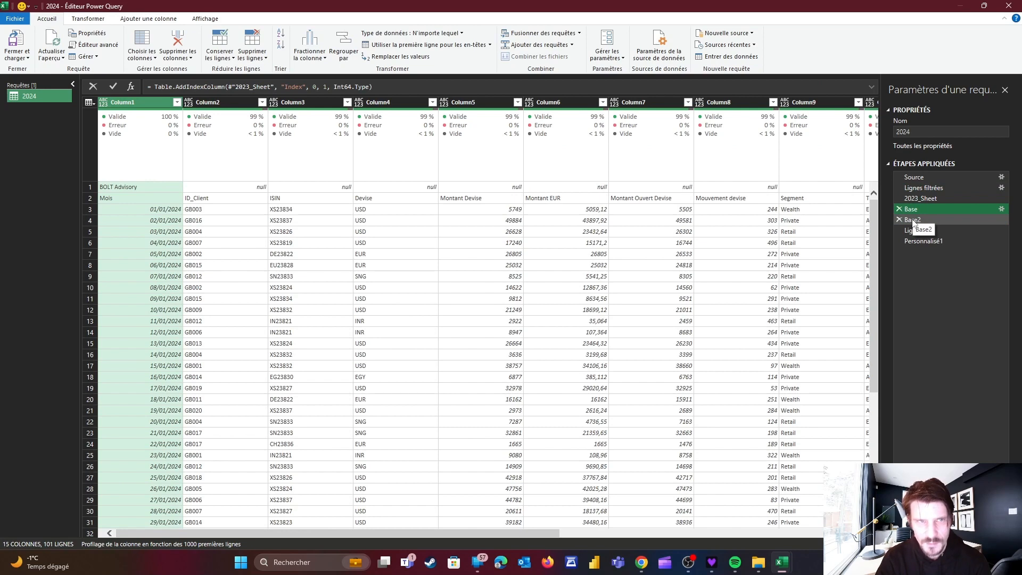
left_click(914, 221)
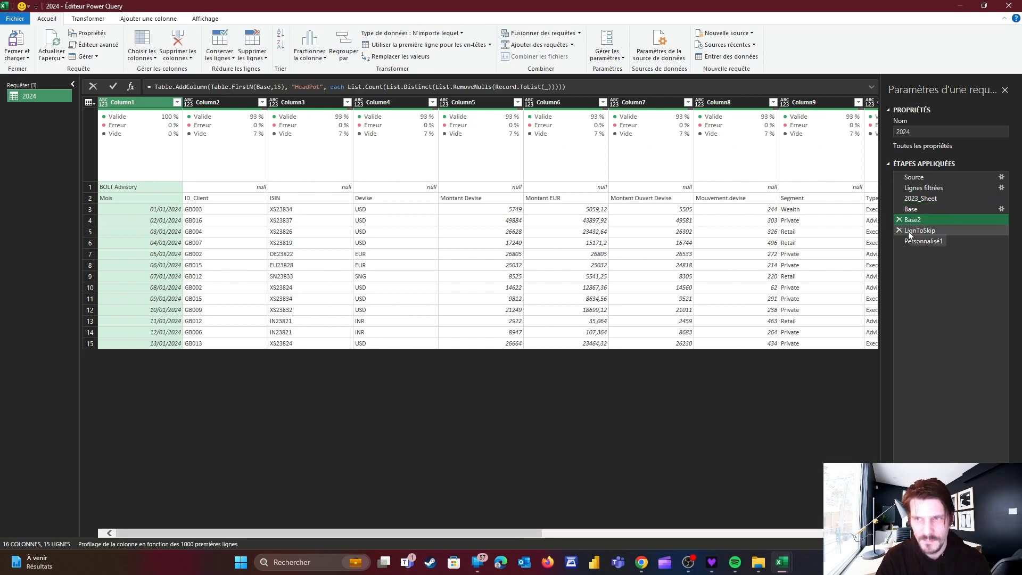
left_click(915, 232)
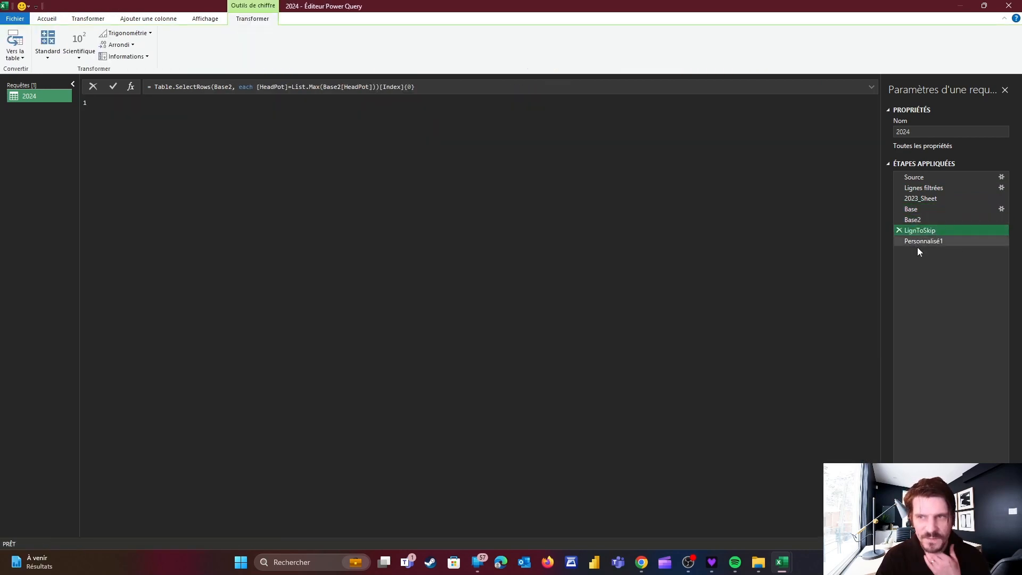
left_click(924, 242)
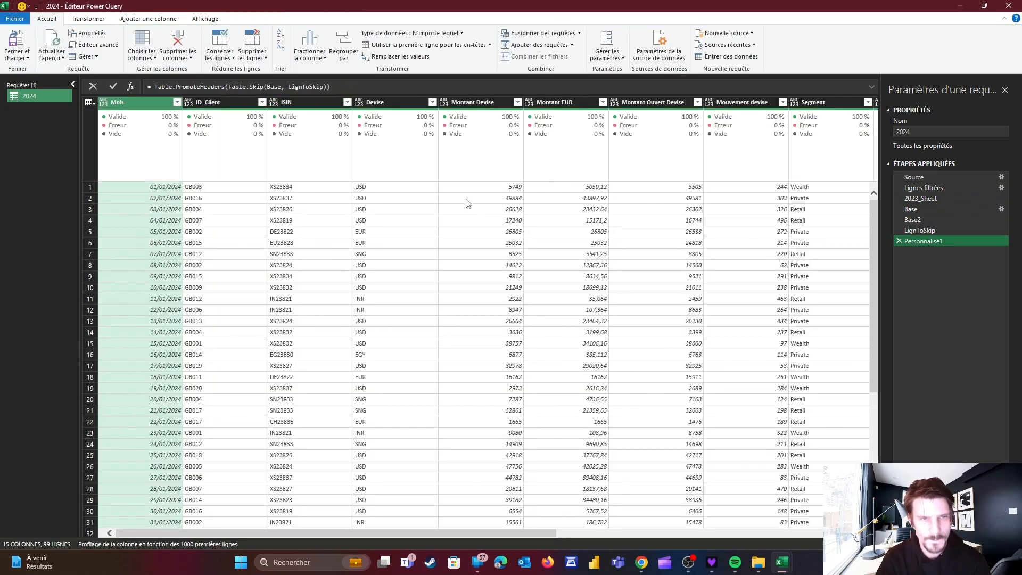
Duplicate the 2024 query, set the copy's source file to 01_AUM Data Set_2023.xlsx, and return to its Personnalisé1 step
right_click(44, 95)
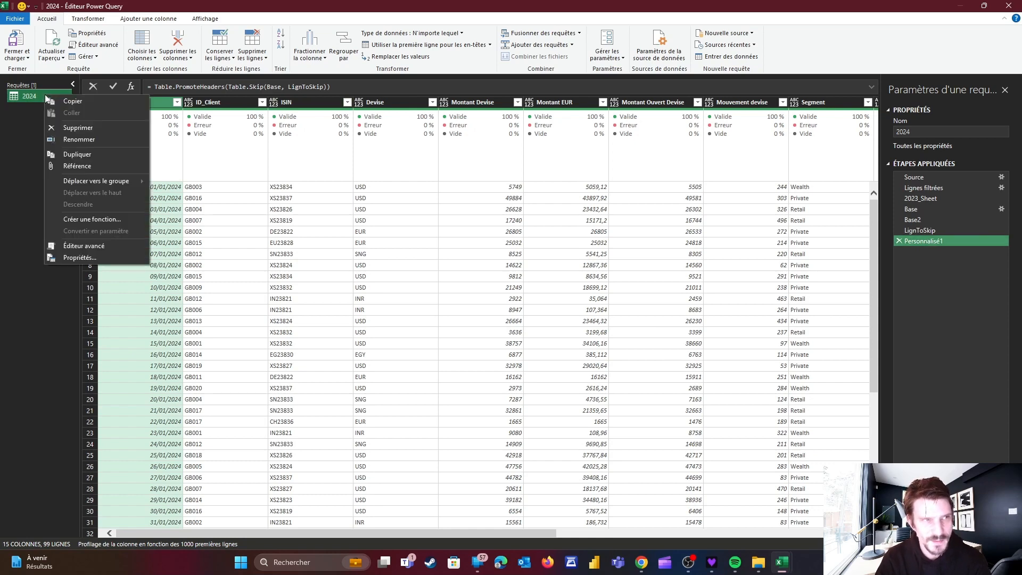
left_click(93, 155)
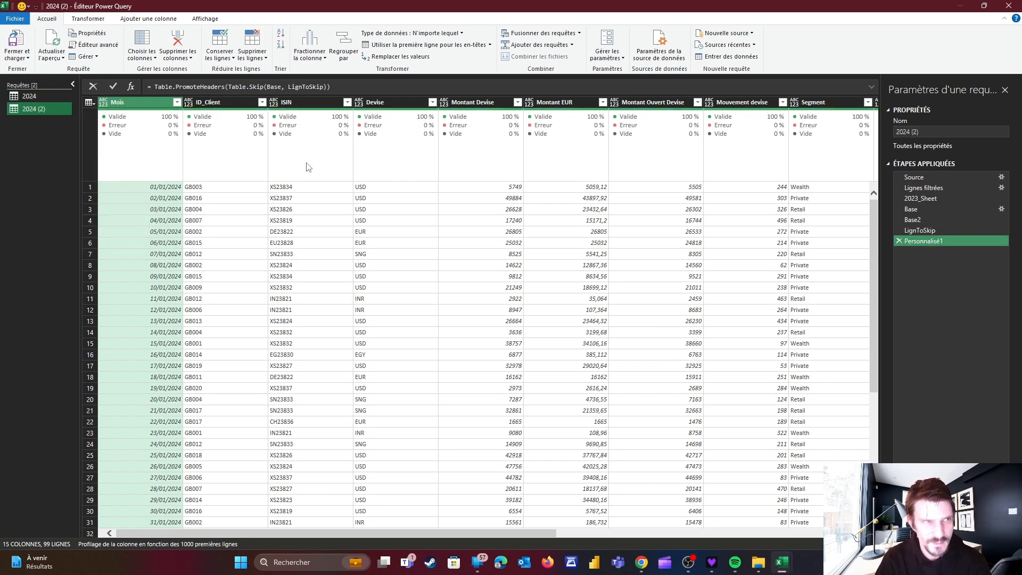
left_click(908, 178)
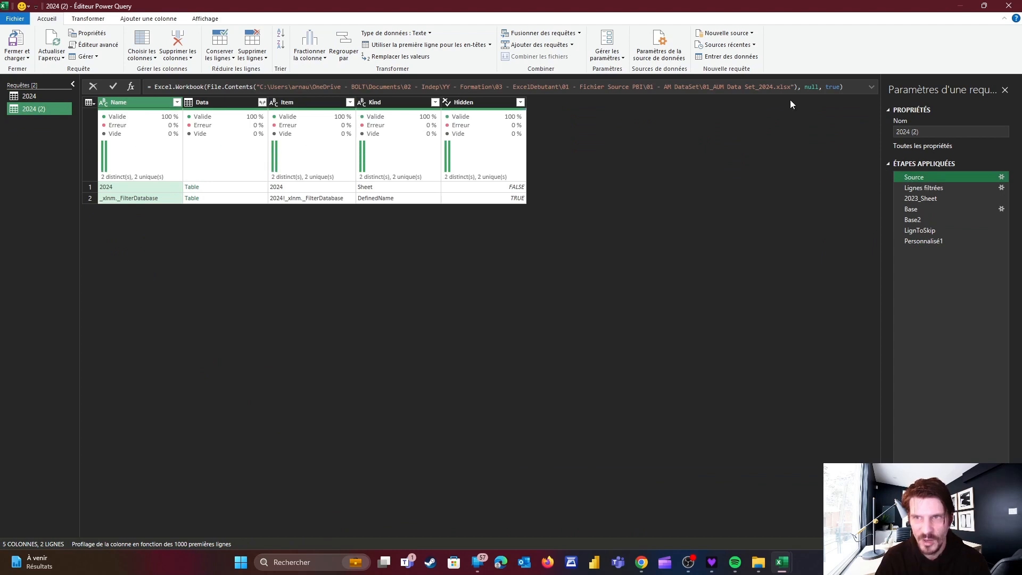
left_click(773, 86)
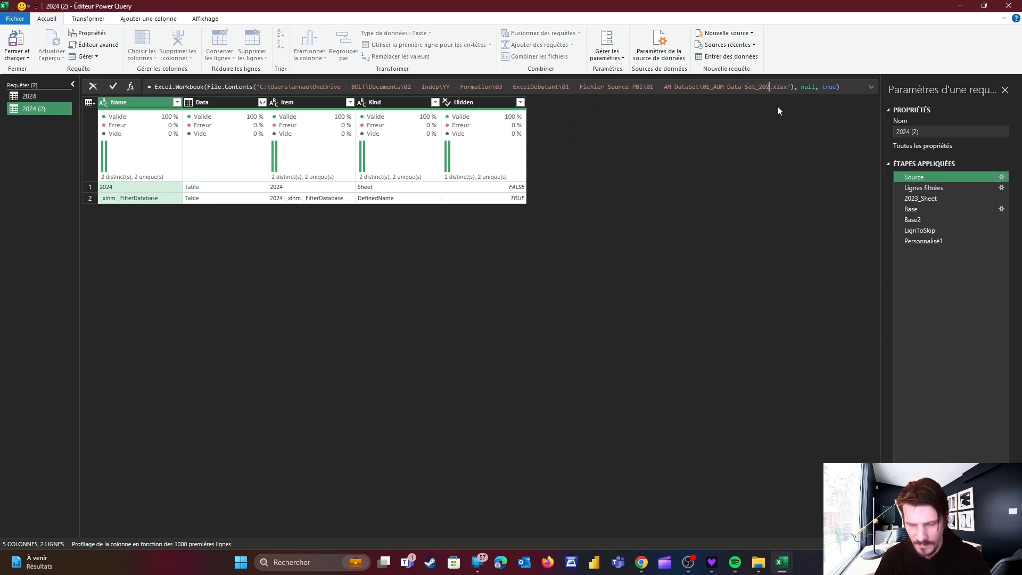
type("3")
key("Return")
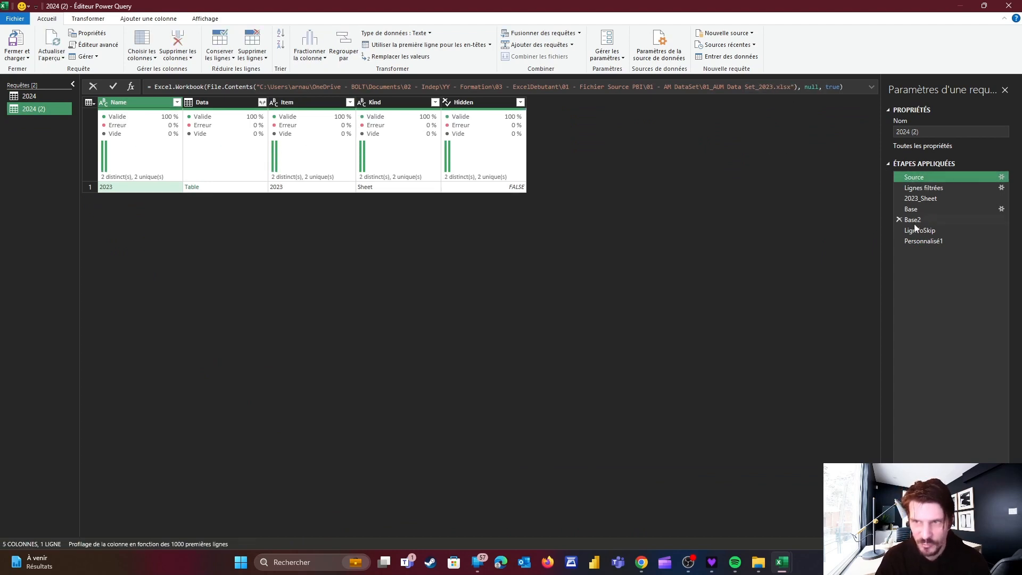
left_click(921, 241)
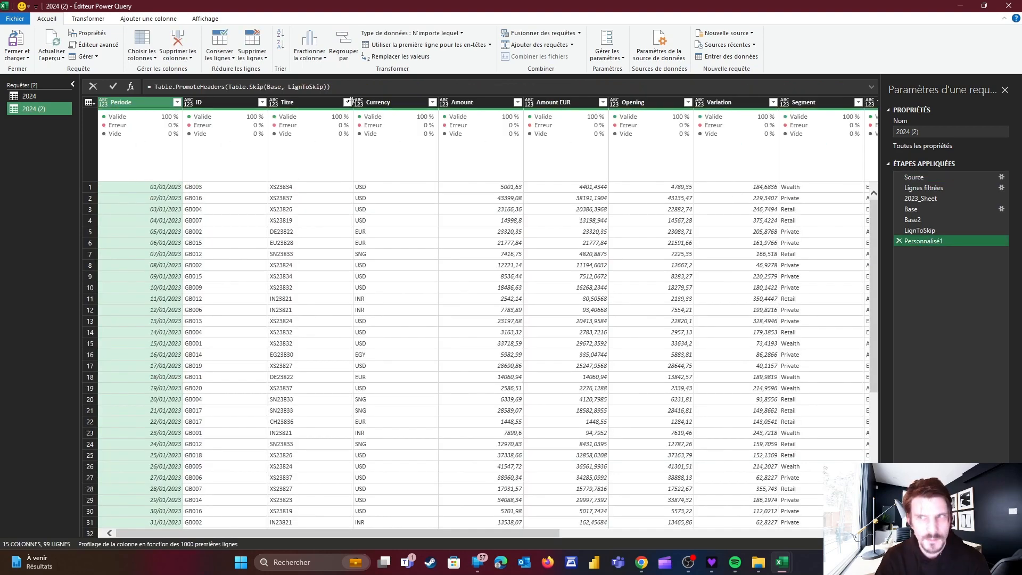
Rename the duplicated query as 2023
left_click(932, 133)
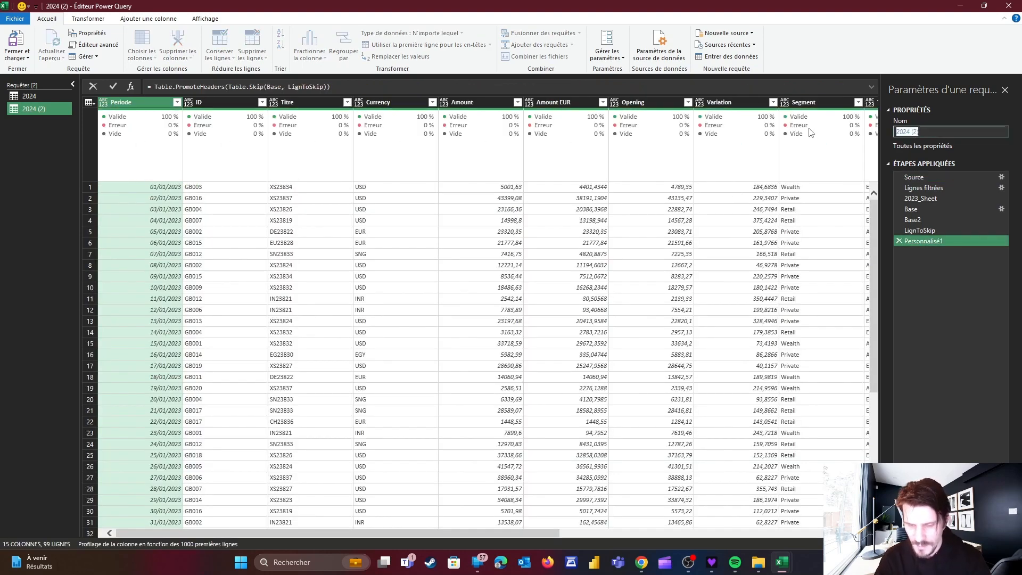
type("2023")
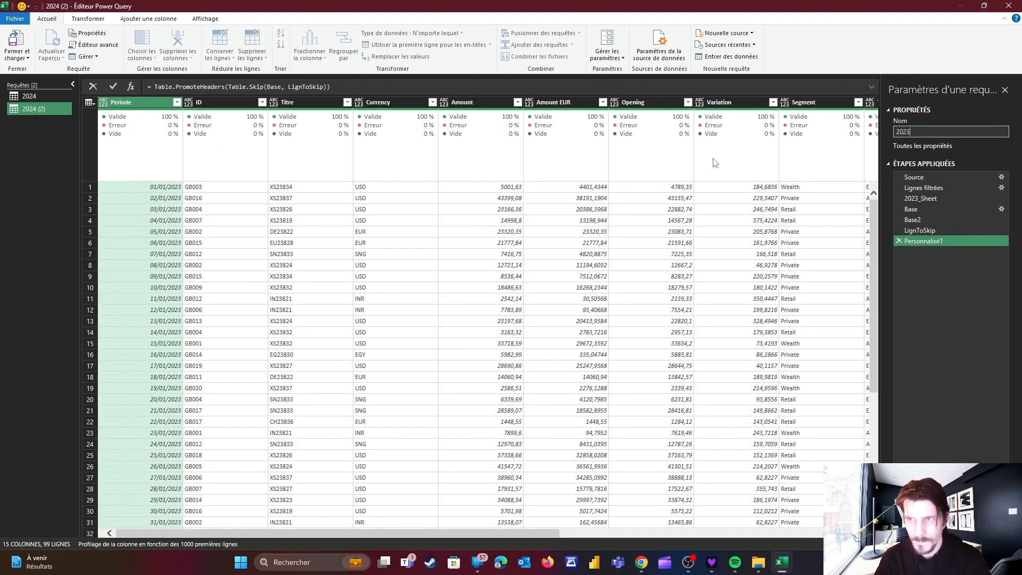
key("Return")
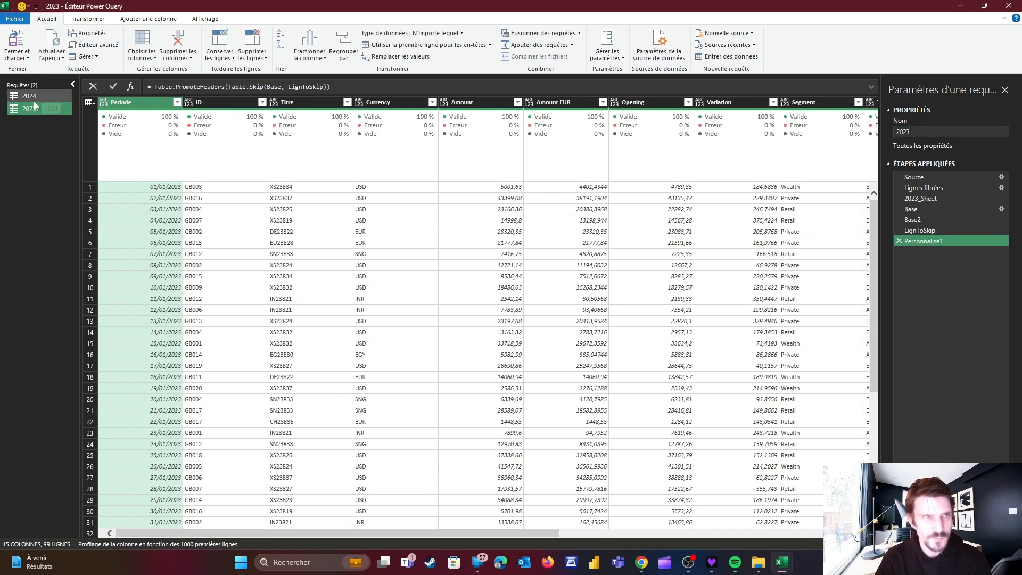
Append the 2024 table to the 2023 table as a new query
left_click(559, 45)
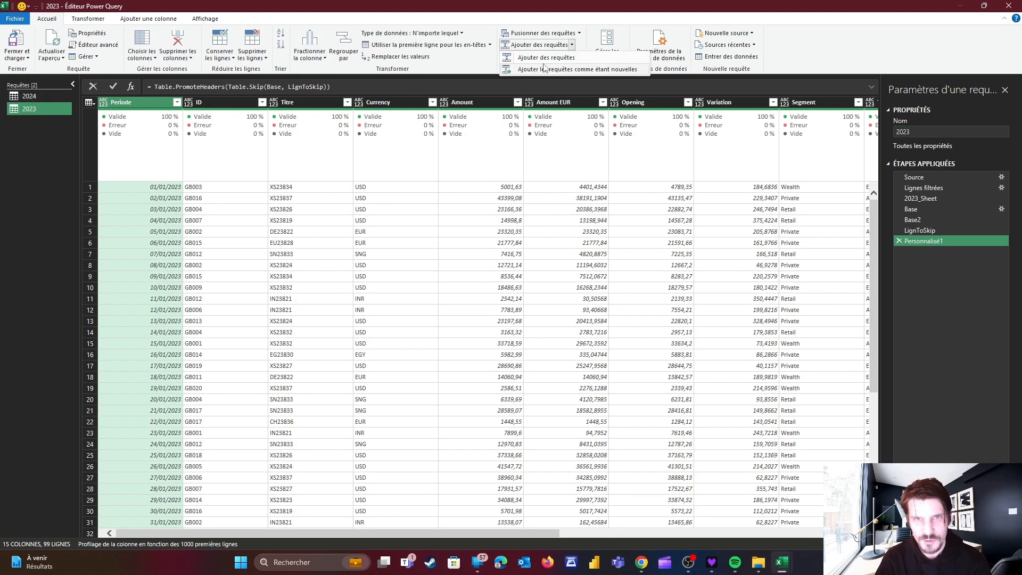
left_click(530, 73)
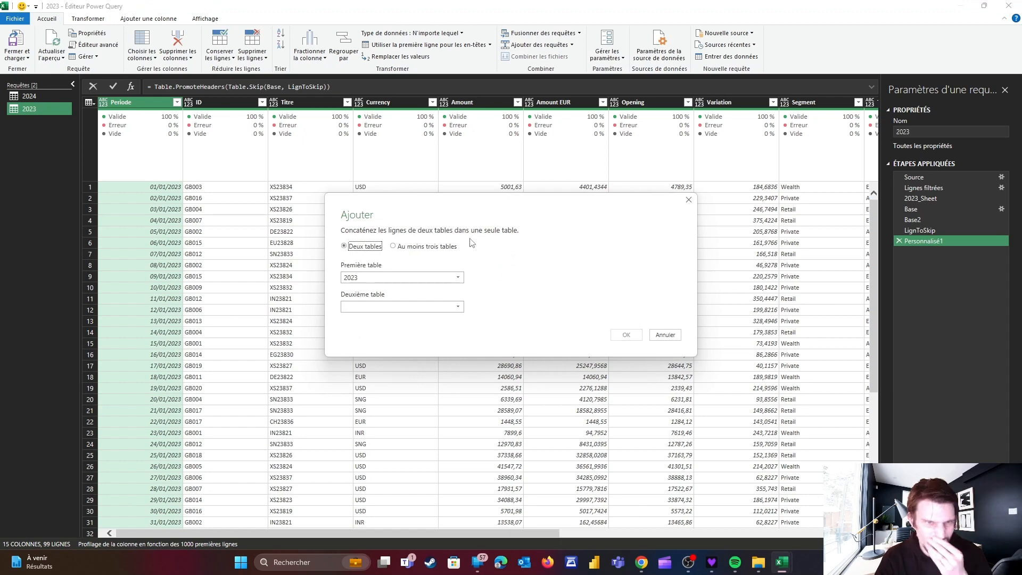
left_click(415, 306)
left_click(421, 316)
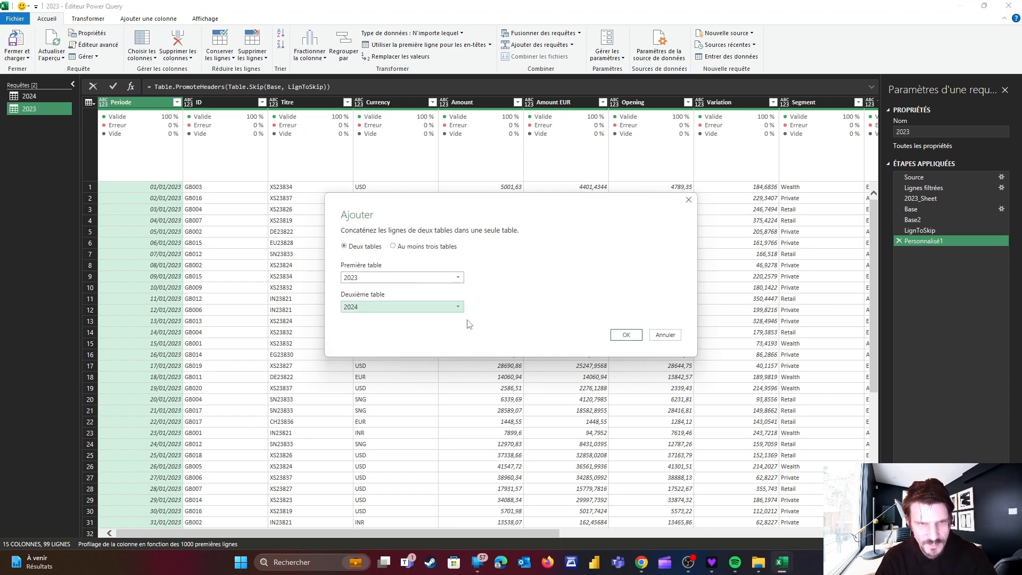
left_click(626, 334)
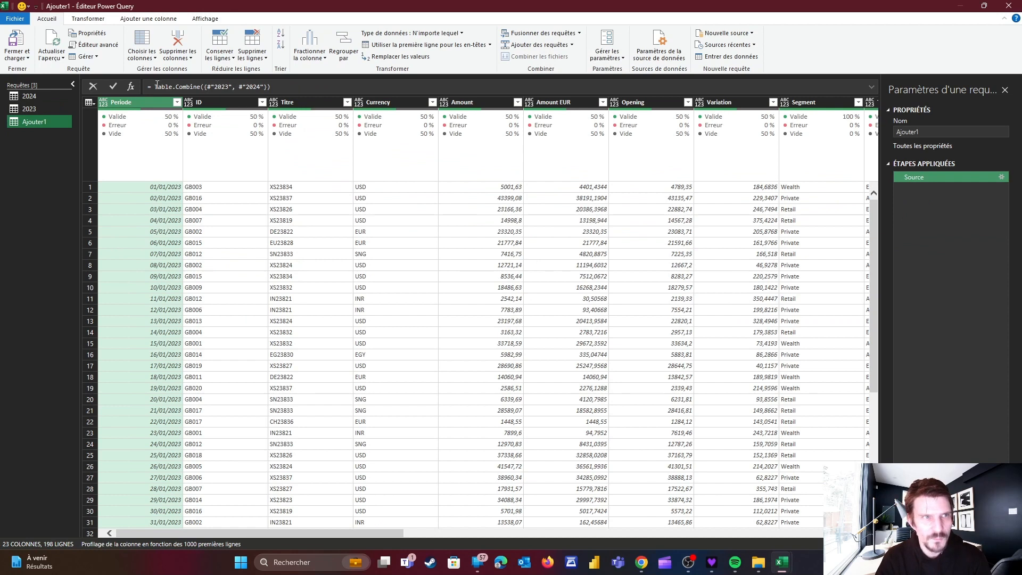
left_click_drag(155, 86, 206, 87)
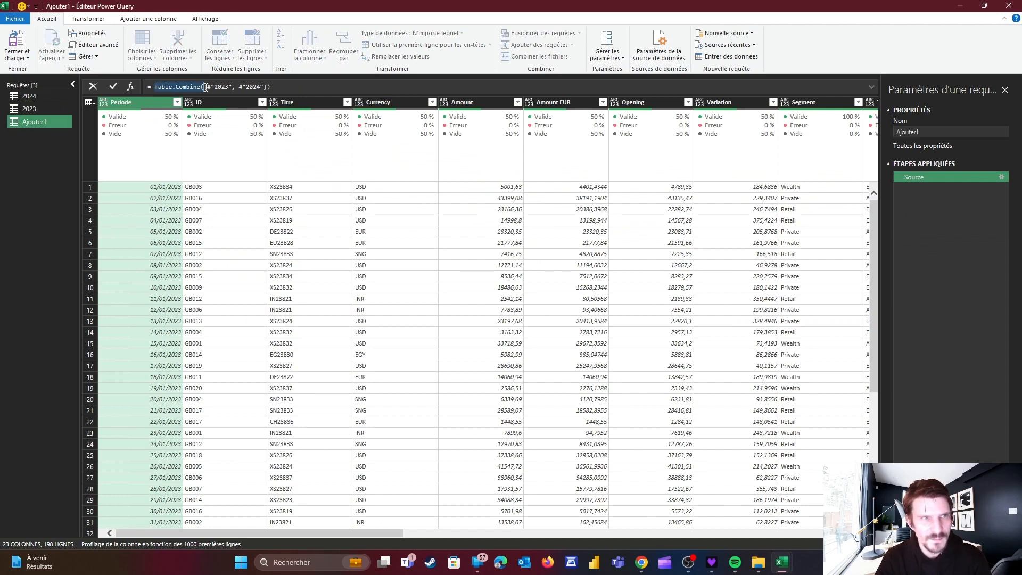
left_click(269, 172)
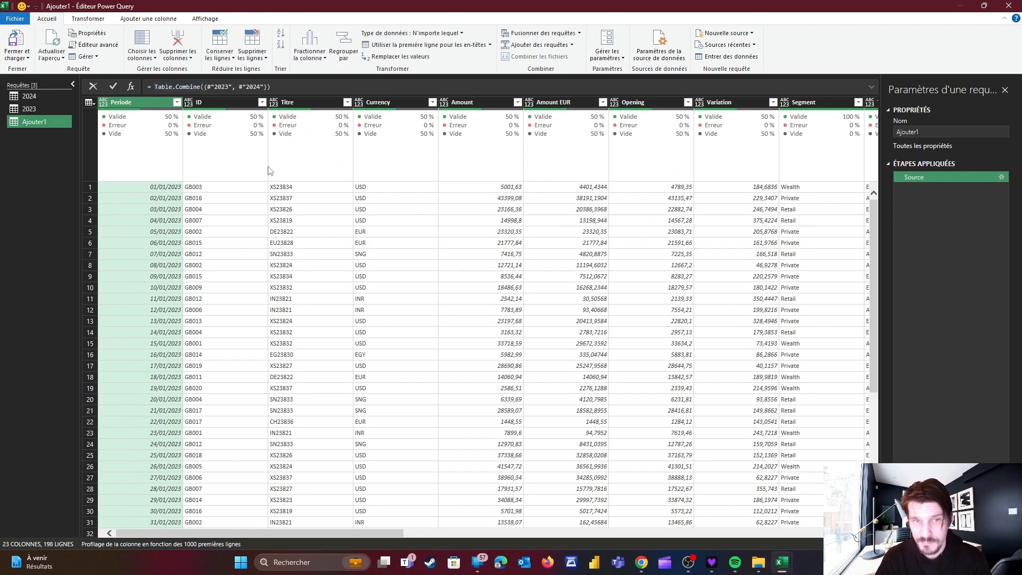
Duplicate the 2023 query and rename the copy as 2025
left_click(28, 108)
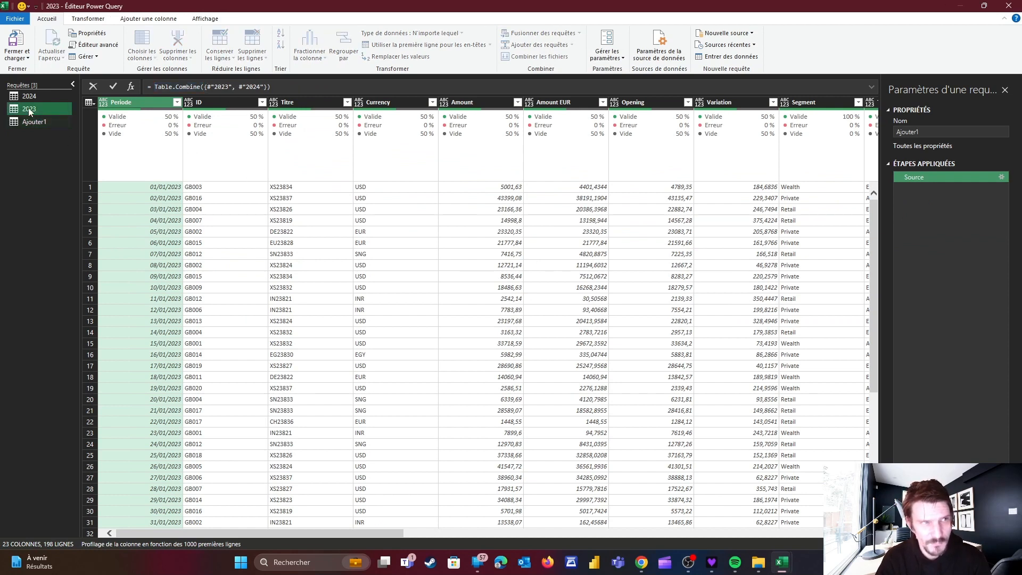
right_click(28, 108)
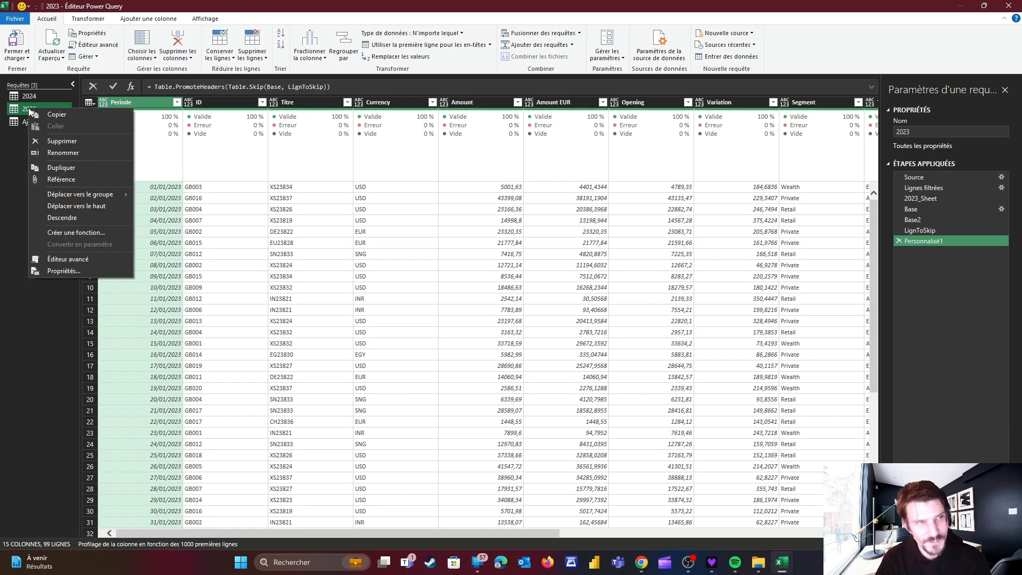
left_click(71, 168)
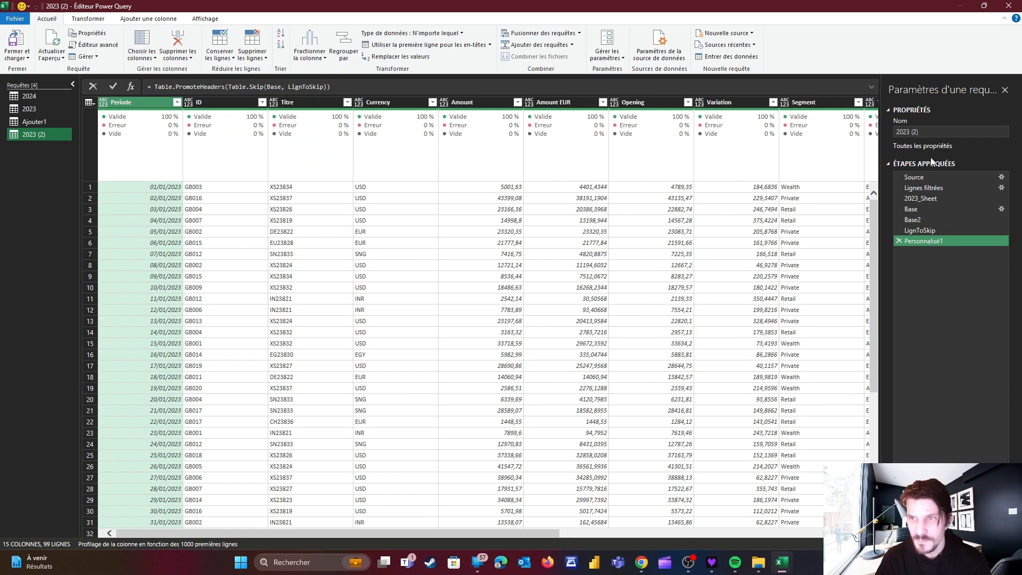
left_click(932, 132)
key("BackSpace")
key("BackSpace")
key("BackSpace")
key("BackSpace")
key("BackSpace")
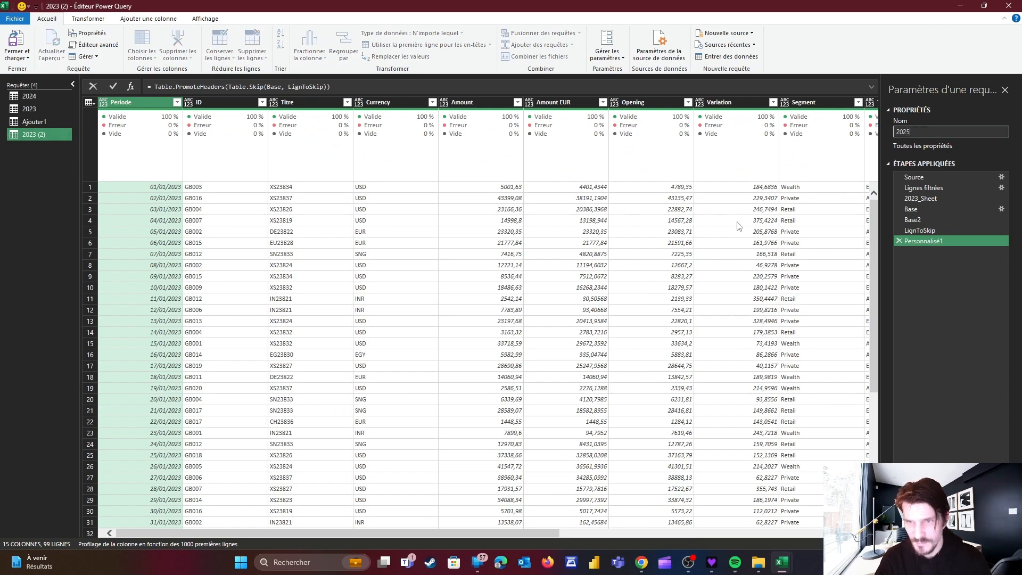
key("Return")
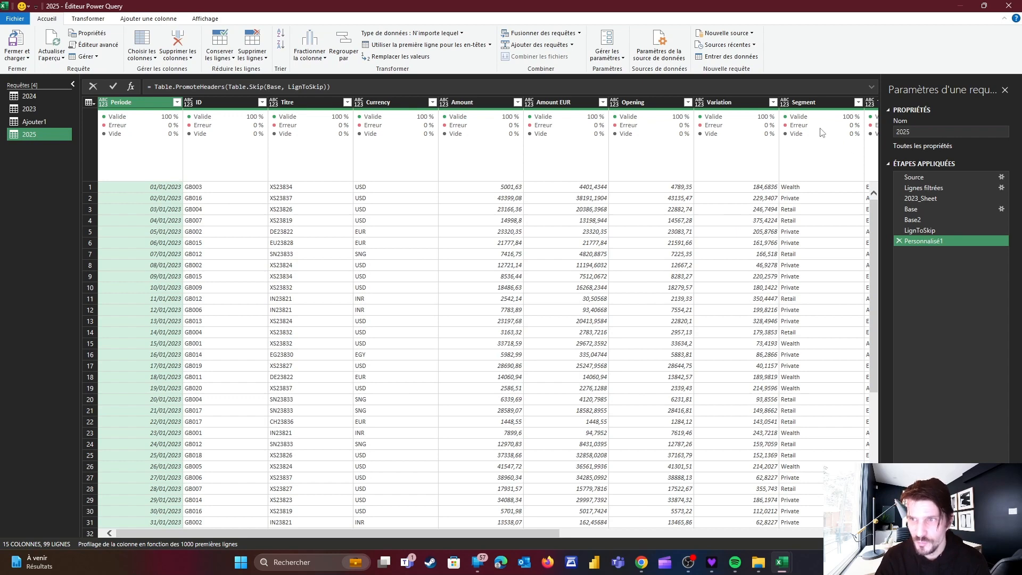
Set the 2025 query's source file to 01_AUM Data Set_2025.xlsx and show the result of its Personnalisé1 step
left_click(922, 179)
left_click(773, 87)
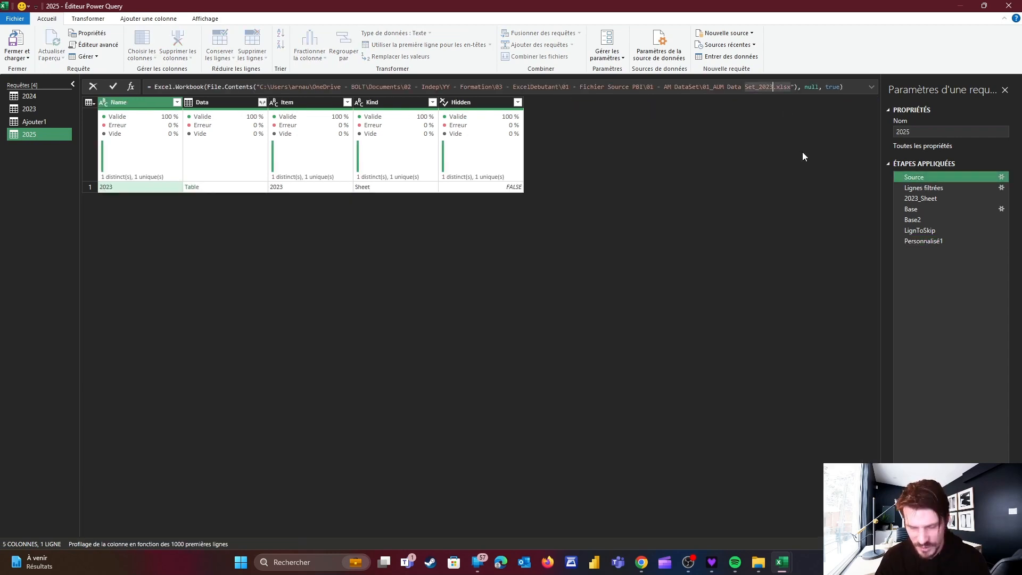
key("BackSpace")
type("5")
key("Return")
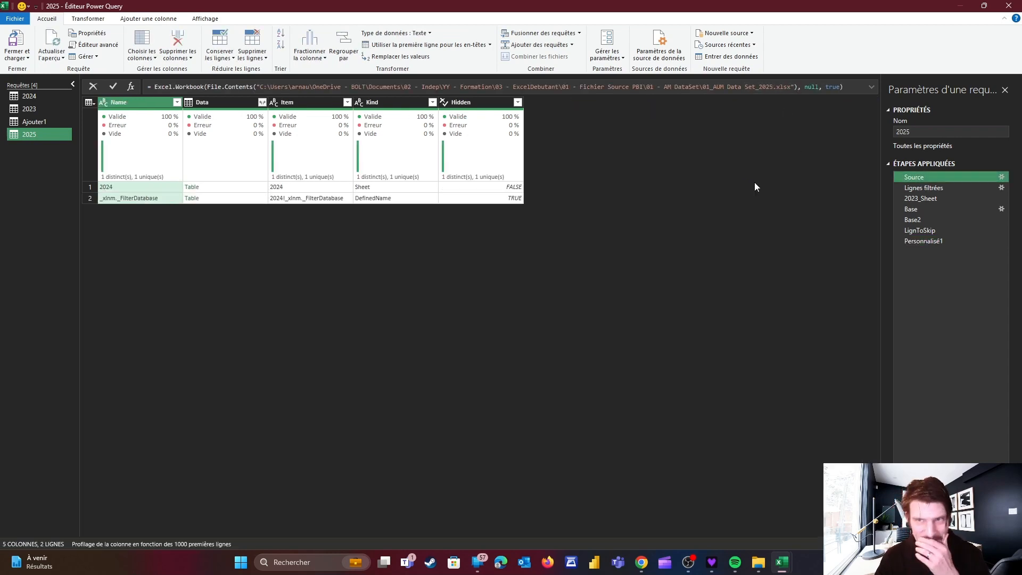
left_click(921, 241)
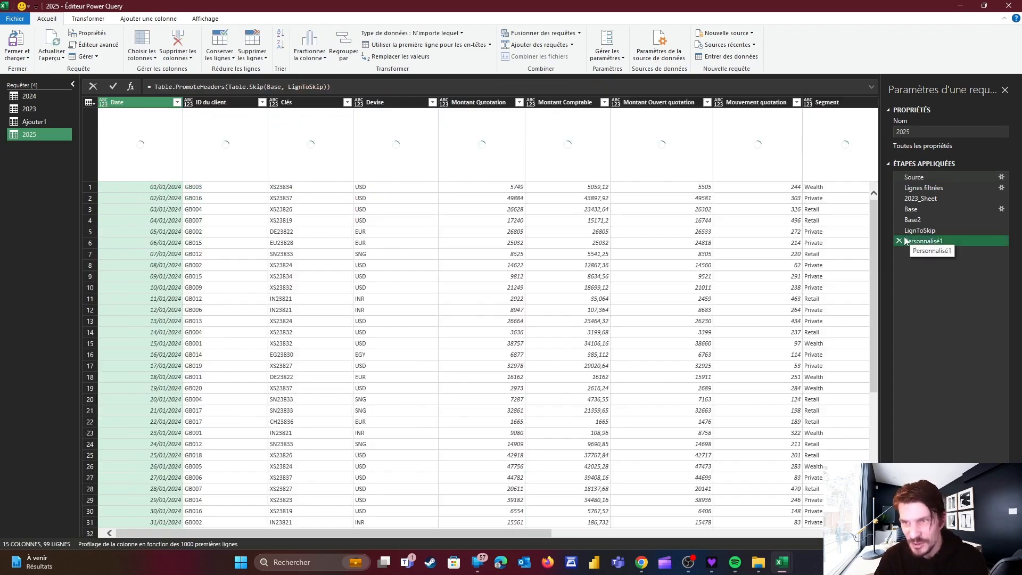
Try to add the 2025 table to the Ajouter1 query's Table.Combine formula as an argument after the table list
left_click(30, 122)
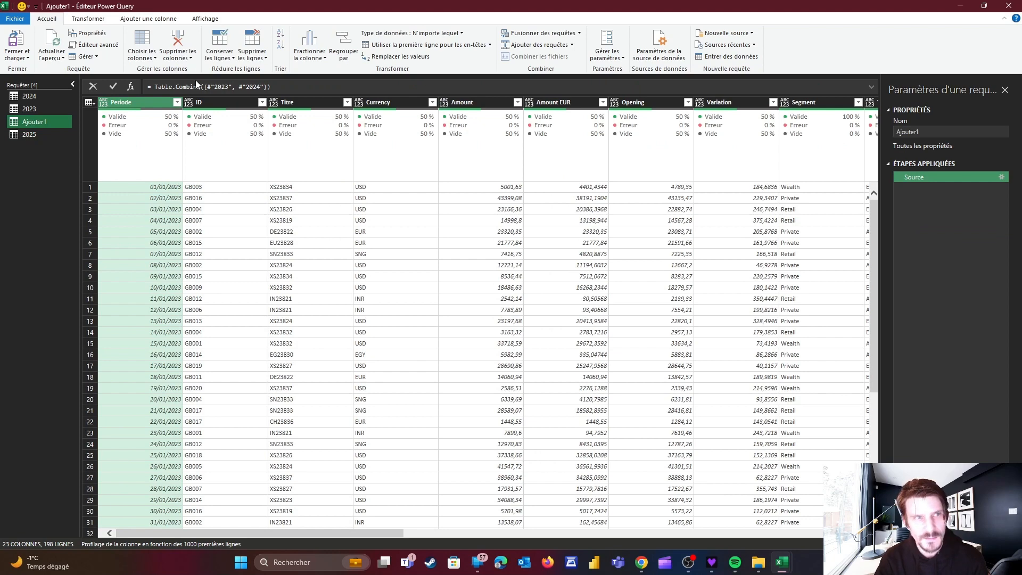
left_click_drag(205, 86, 266, 85)
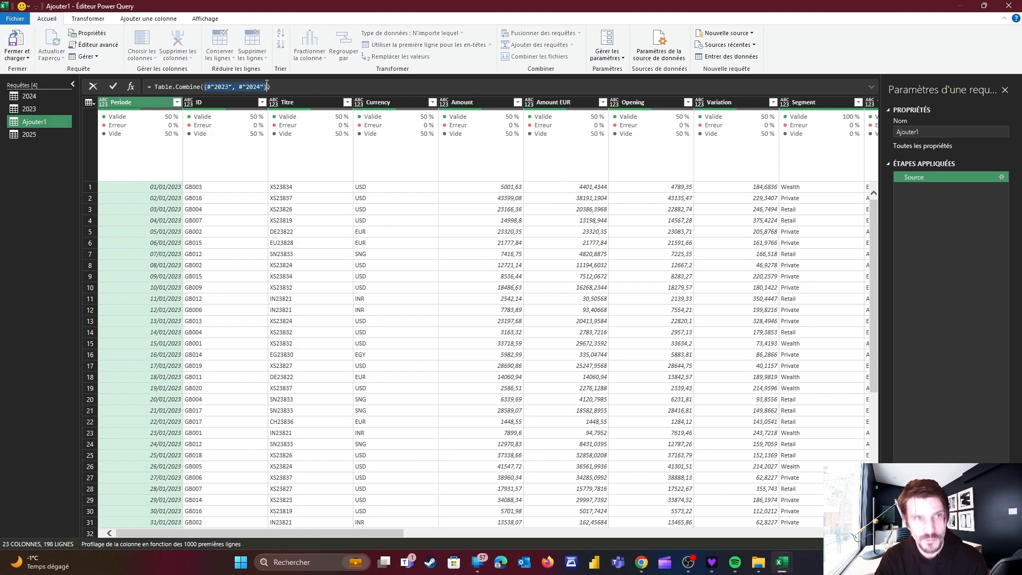
left_click(242, 177)
left_click(265, 86)
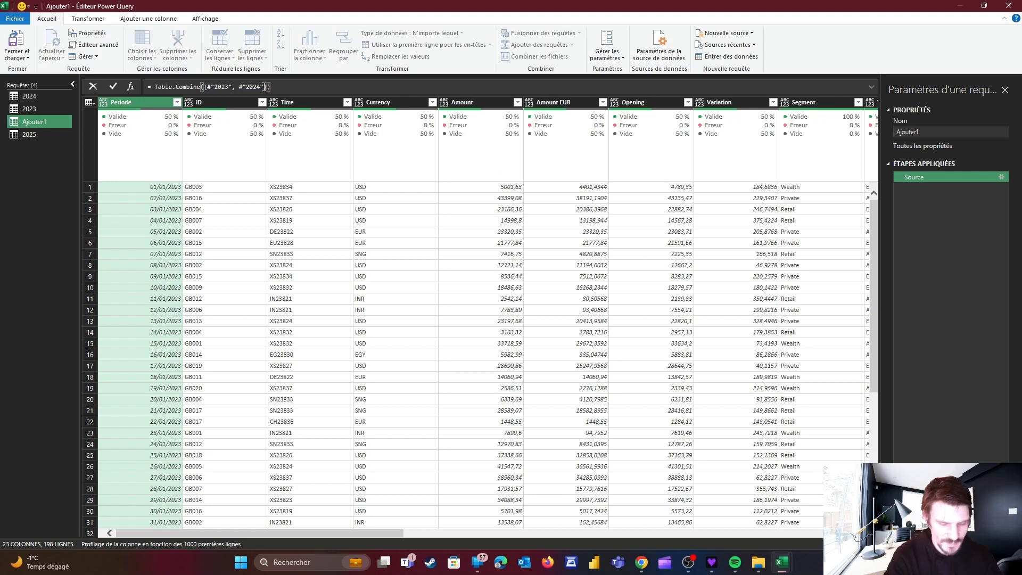
type(", ")
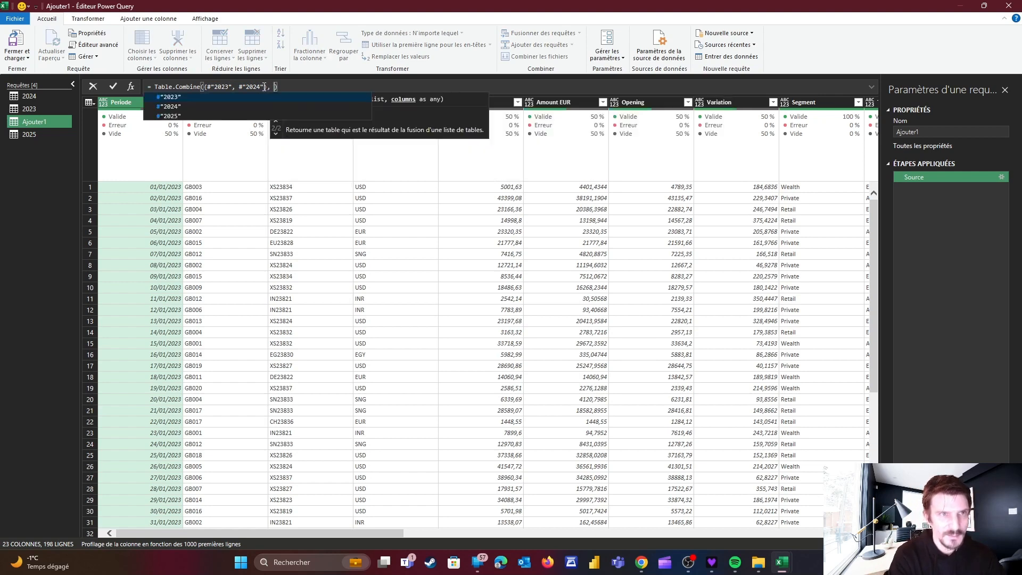
type("#\"2025")
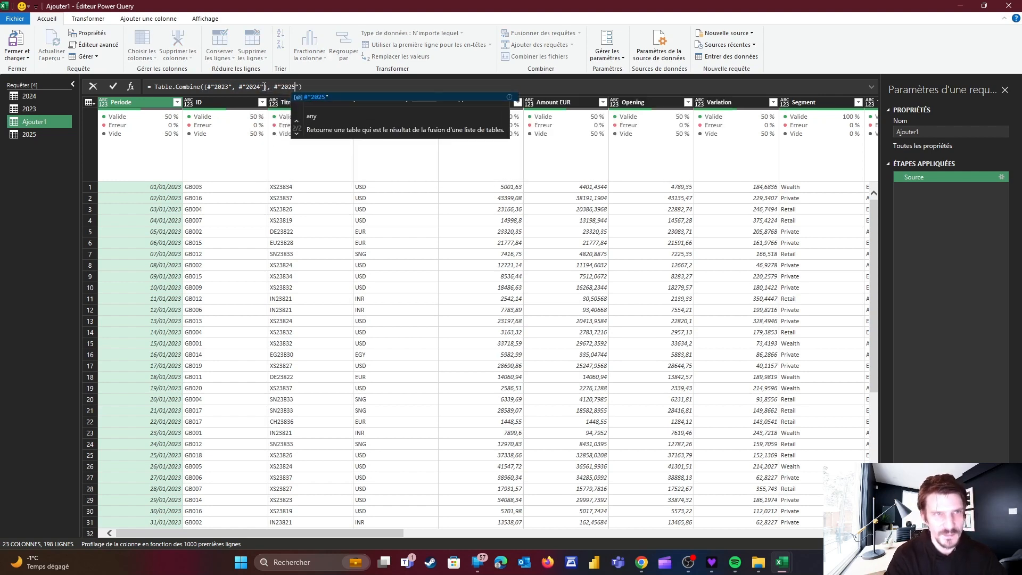
key("Return")
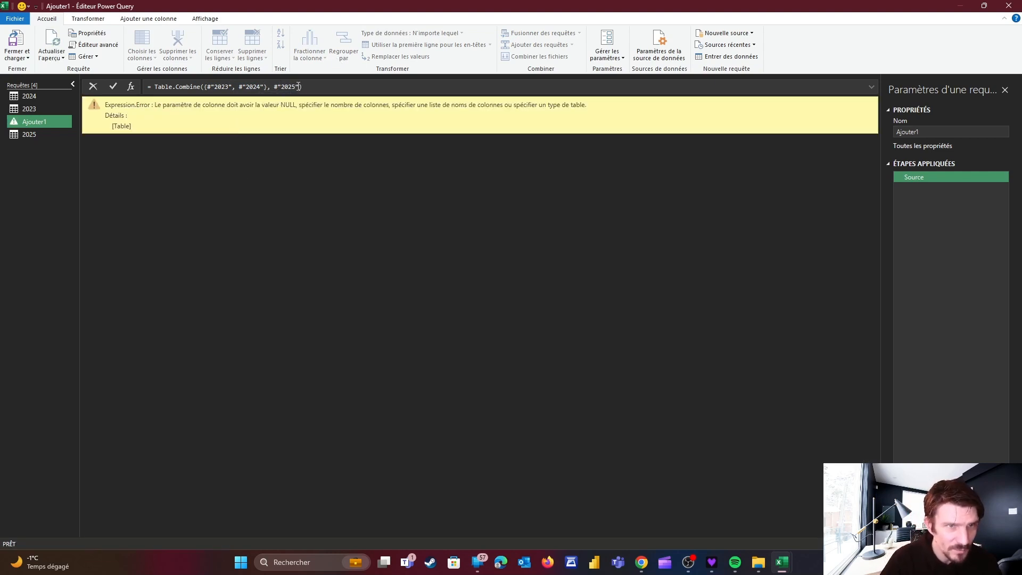
Move #"2025" inside the table list of Ajouter1's Table.Combine formula, following #"2024"
left_click_drag(299, 87, 275, 85)
key("BackSpace")
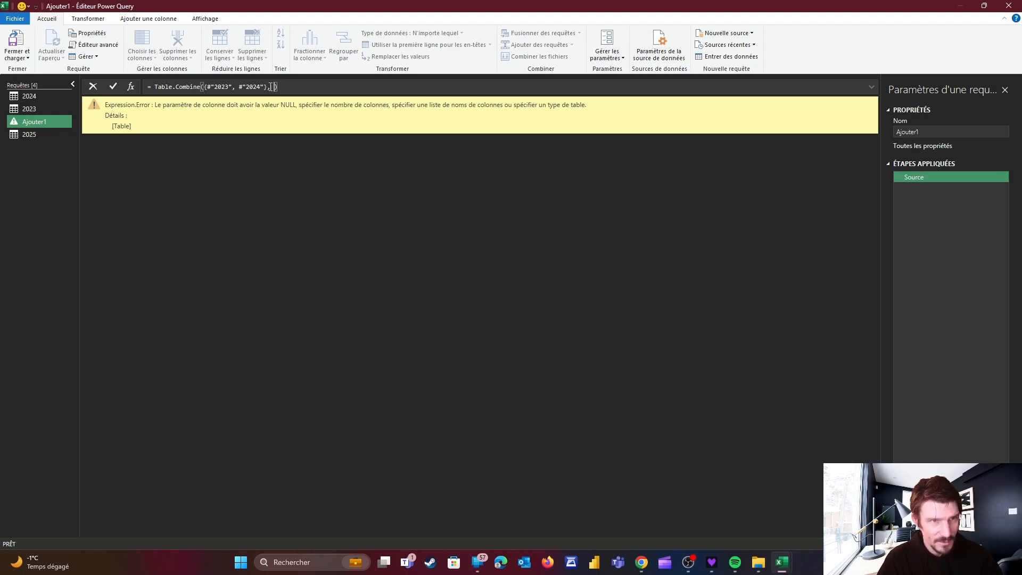
type("#\"2025\"}")
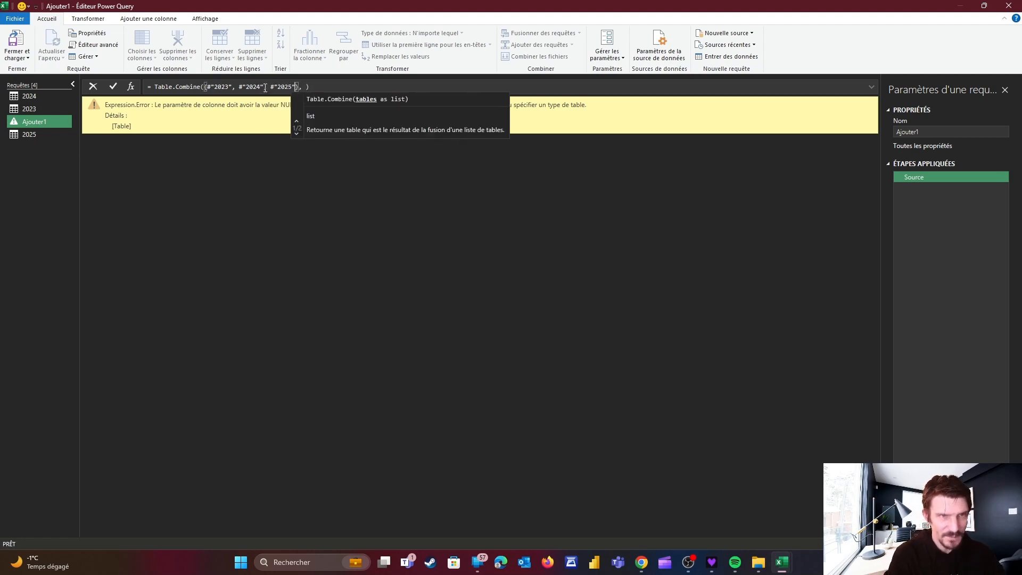
key("Return")
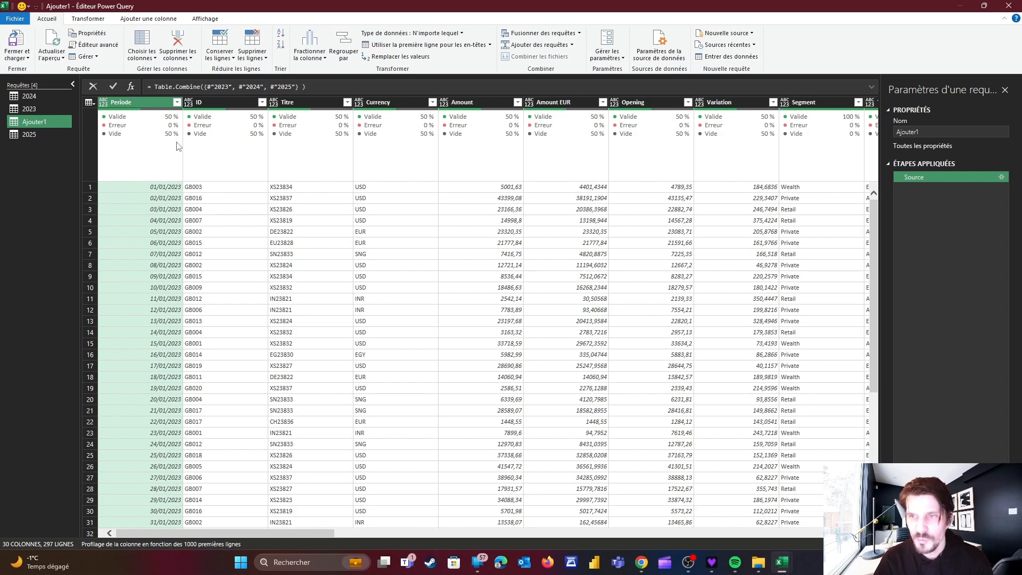
Try to delete the 2025 query while Ajouter1 still references it
left_click(34, 136)
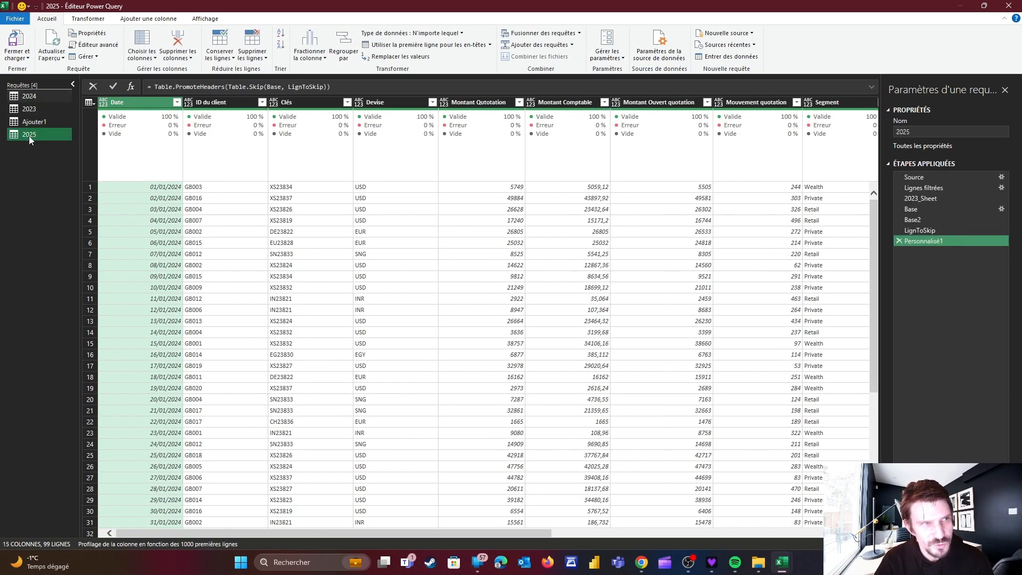
right_click(32, 138)
left_click(75, 166)
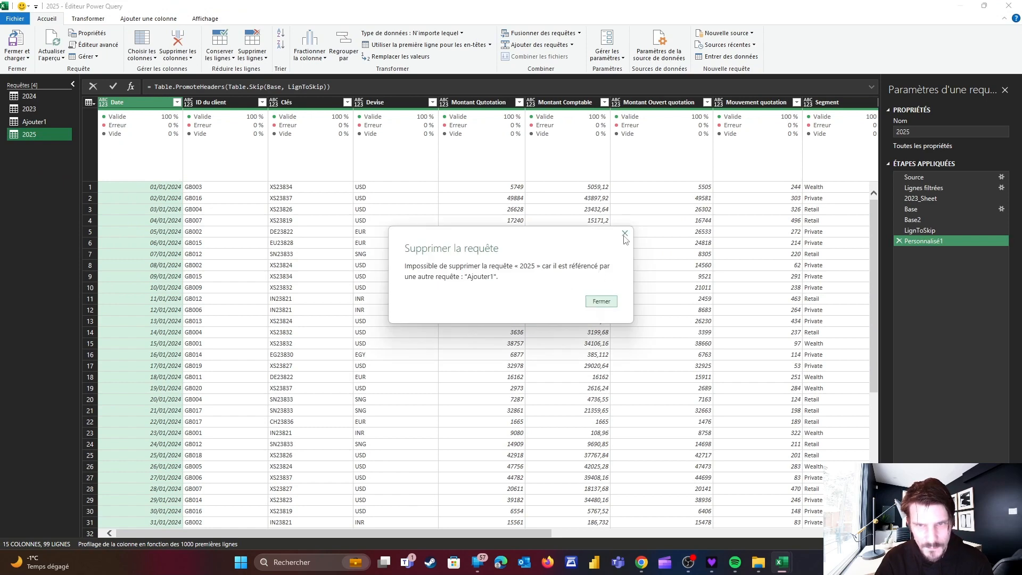
left_click(625, 235)
Delete the Ajouter1 query that combines the yearly tables
left_click(32, 122)
right_click(29, 121)
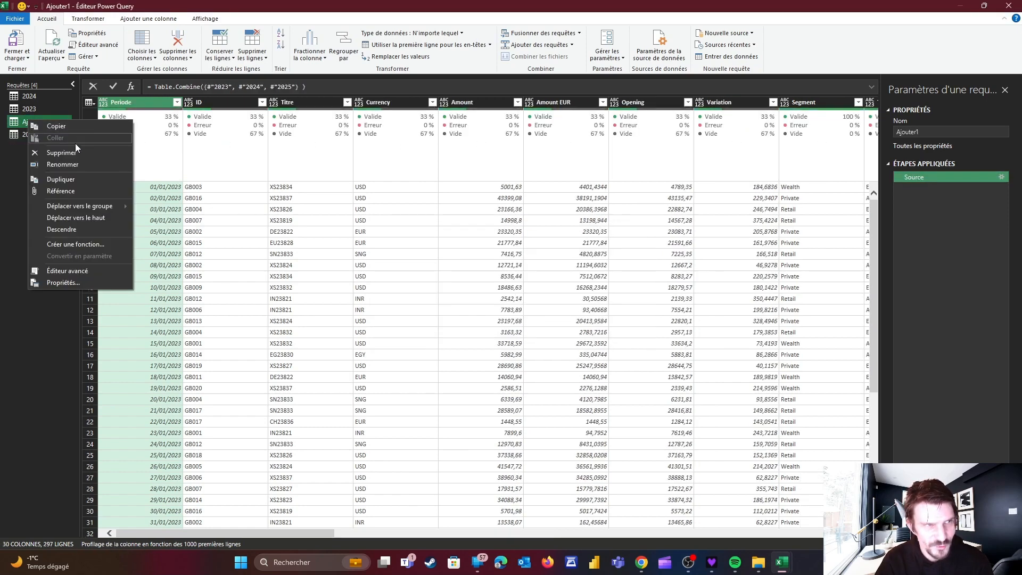
left_click(76, 154)
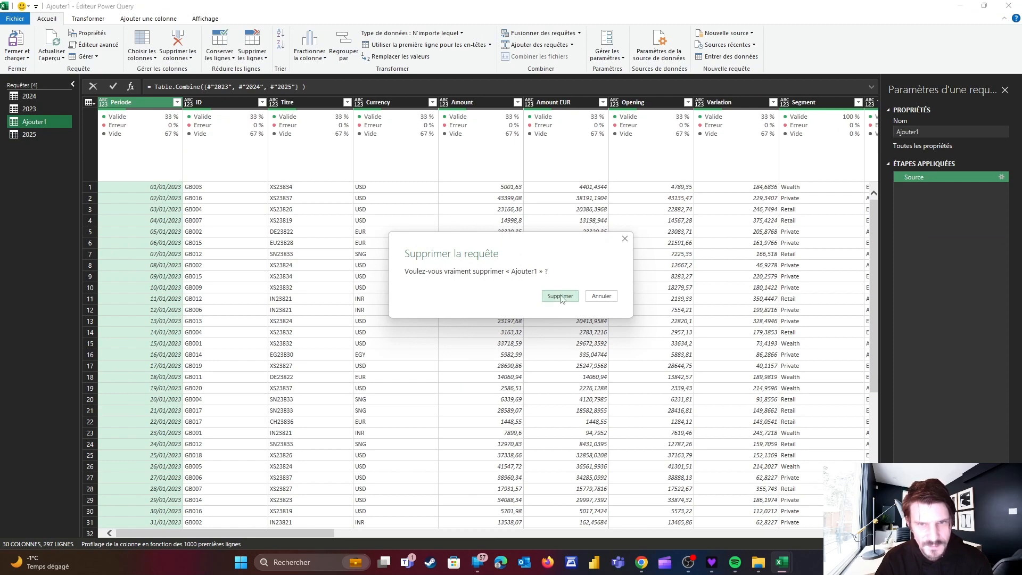
left_click(560, 297)
Delete the 2025 query so that only the 2024 and 2023 queries are kept
left_click(30, 121)
right_click(30, 121)
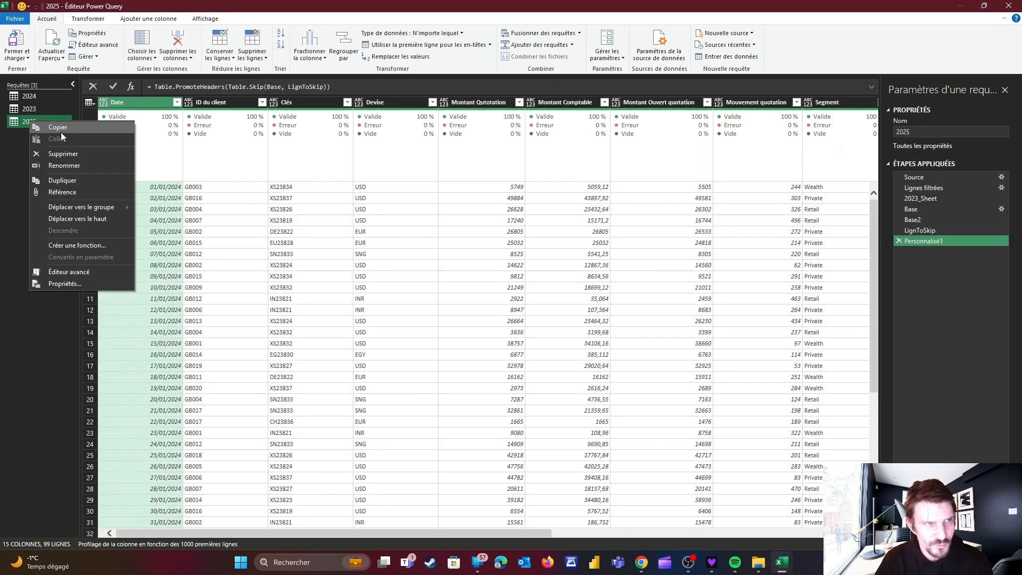
left_click(72, 153)
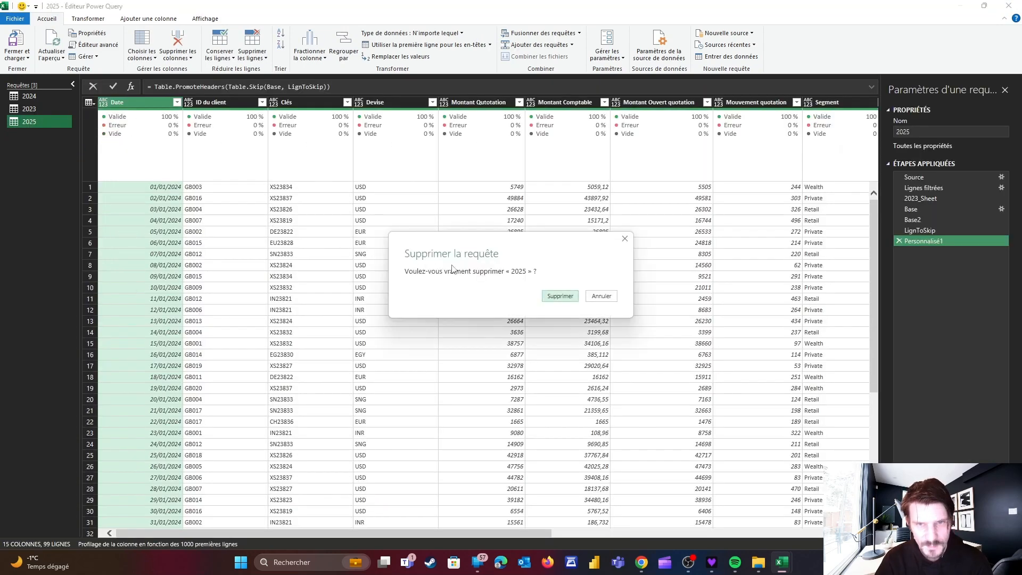
left_click(560, 296)
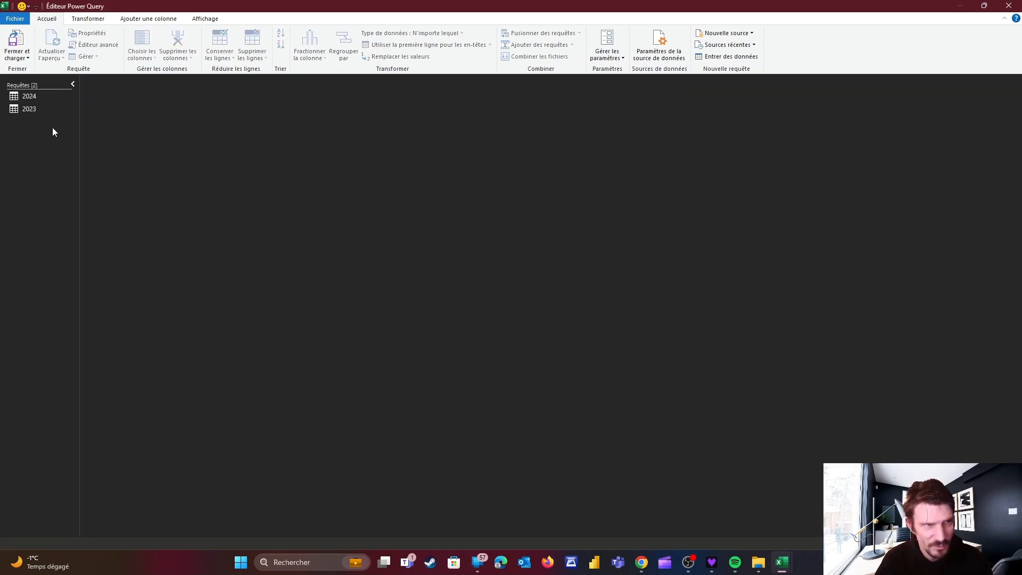
Create a new blank query alongside the 2024 and 2023 queries
left_click(41, 98)
left_click(40, 110)
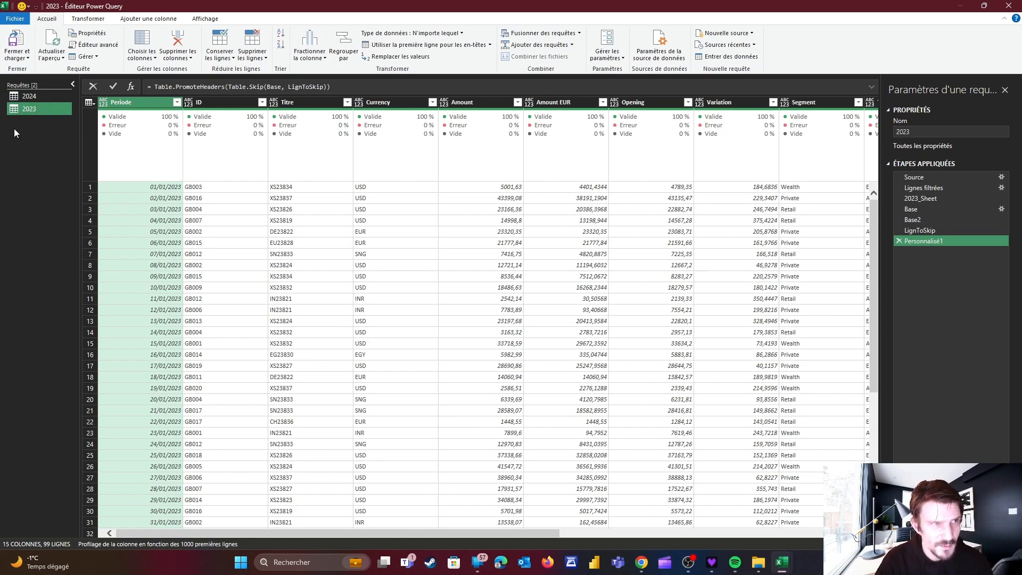
key("ctrl+shift+plus")
key("ctrl+shift+plus")
key("ctrl+shift+plus")
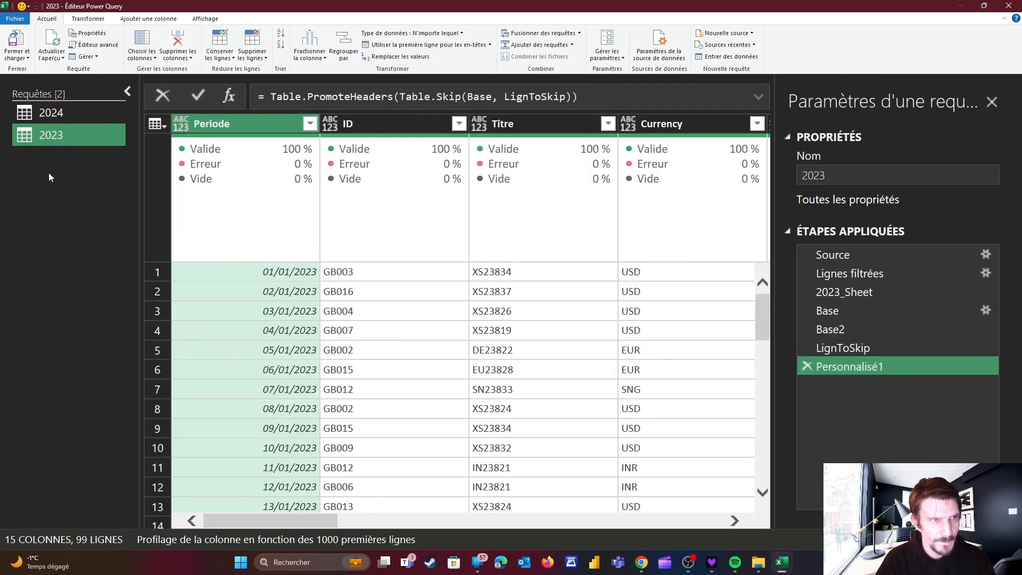
right_click(52, 175)
mouse_move(79, 152)
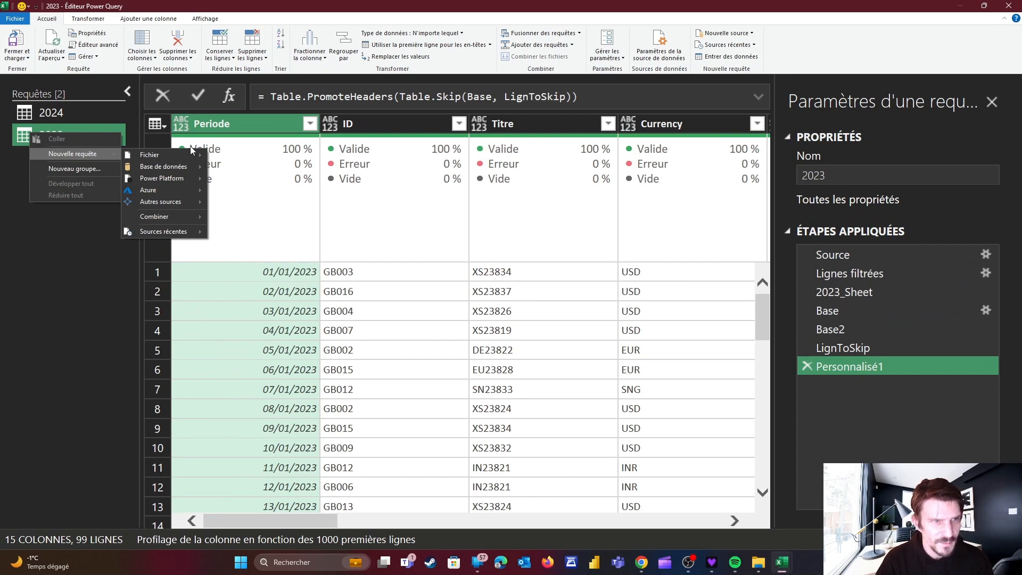
mouse_move(180, 203)
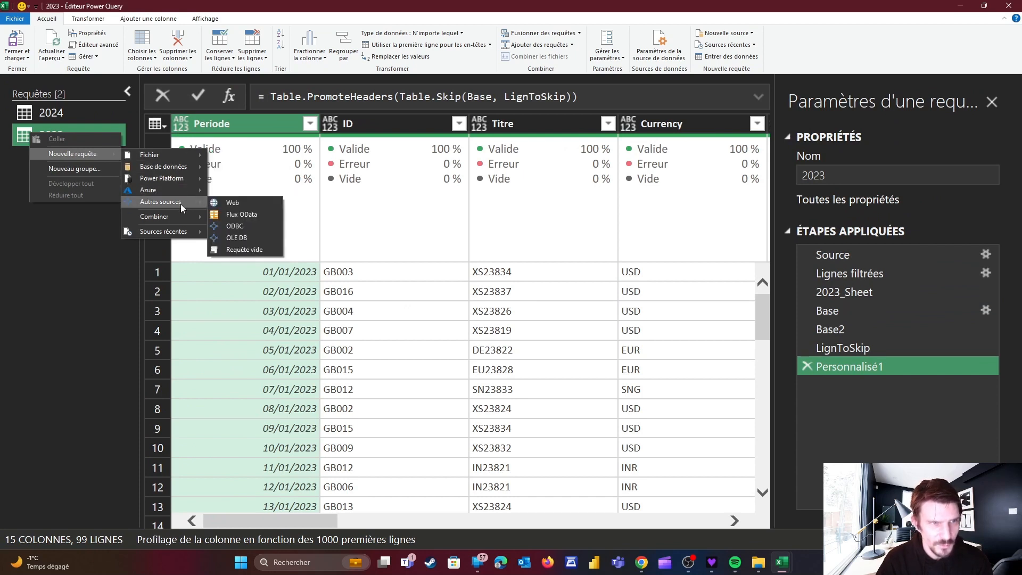
left_click(246, 249)
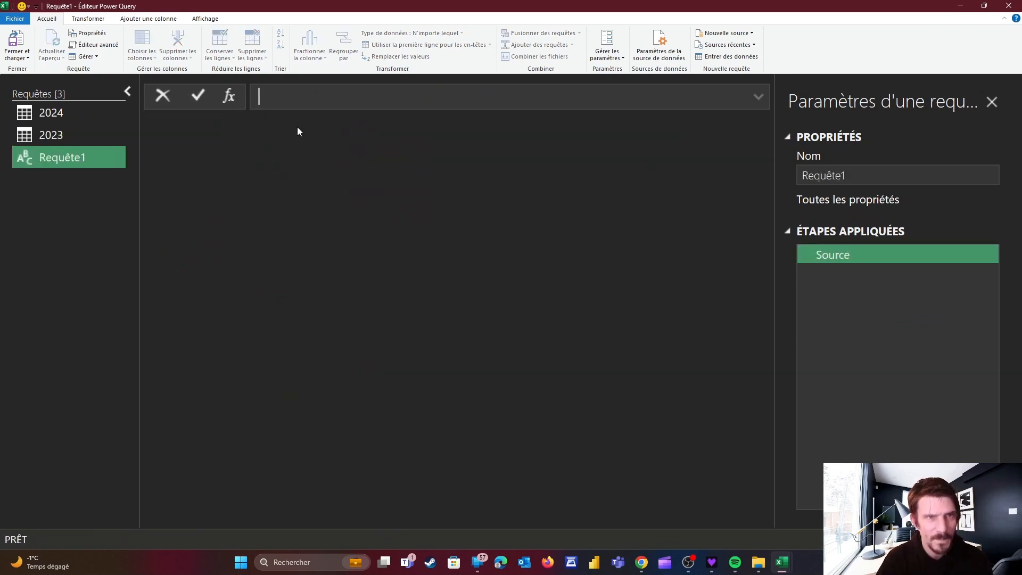
Enter the formula =#shared as the blank query's Source step
type("=")
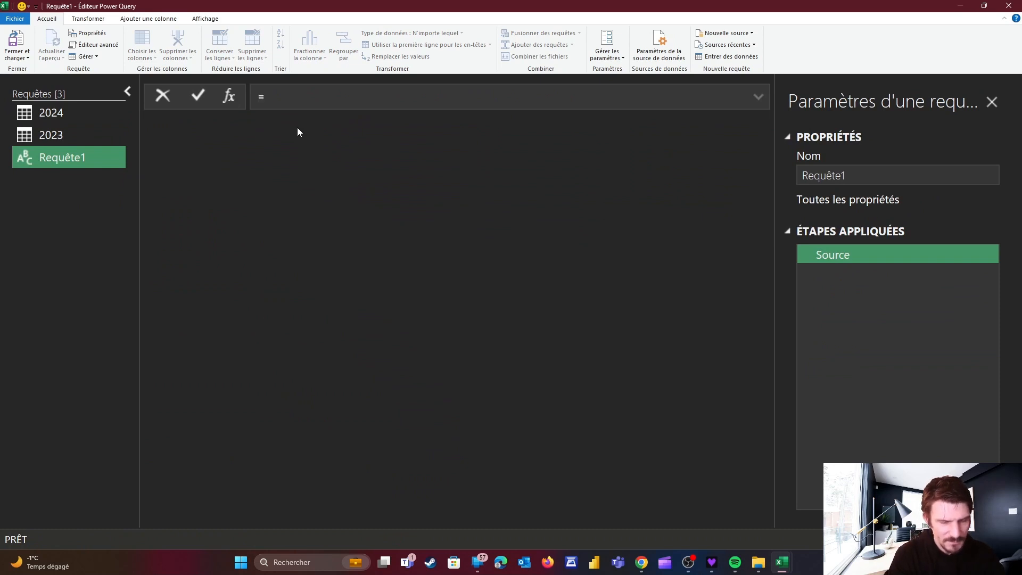
type(" #sh")
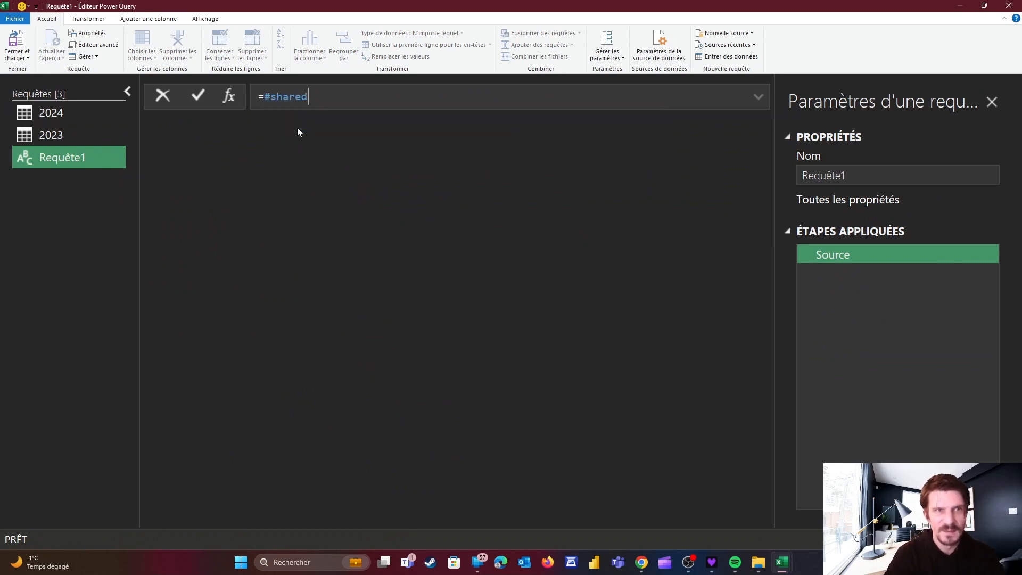
type("ared")
key("Return")
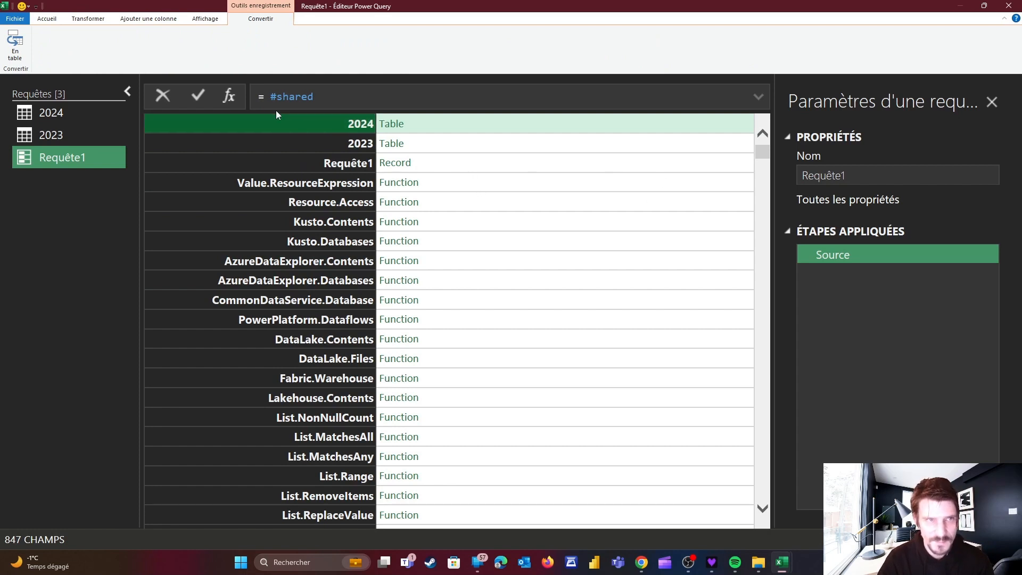
Preview the 2023 and 2024 tables, the Requête1 record and the first functions in the #shared record
left_click_drag(269, 97, 315, 96)
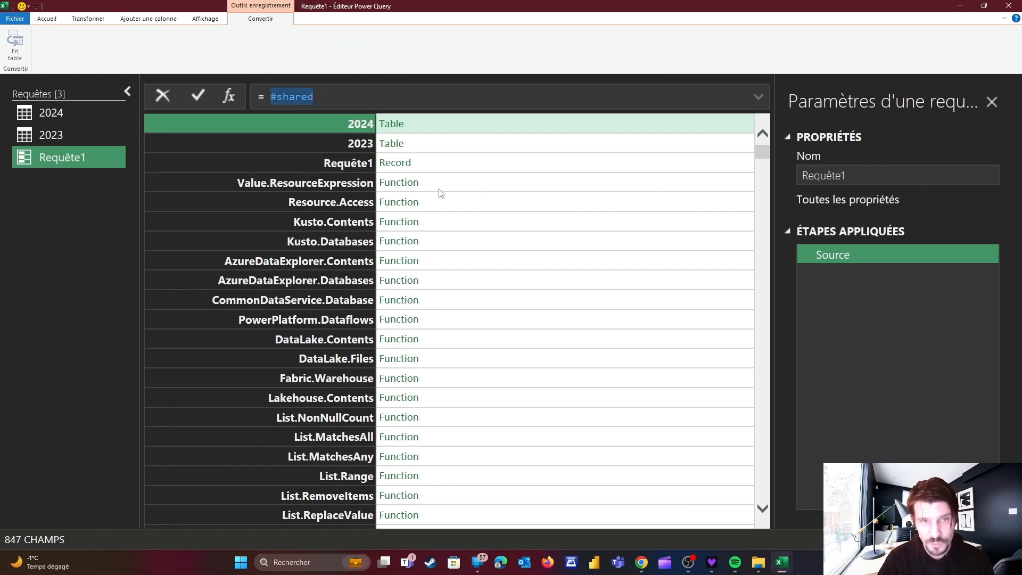
left_click(422, 142)
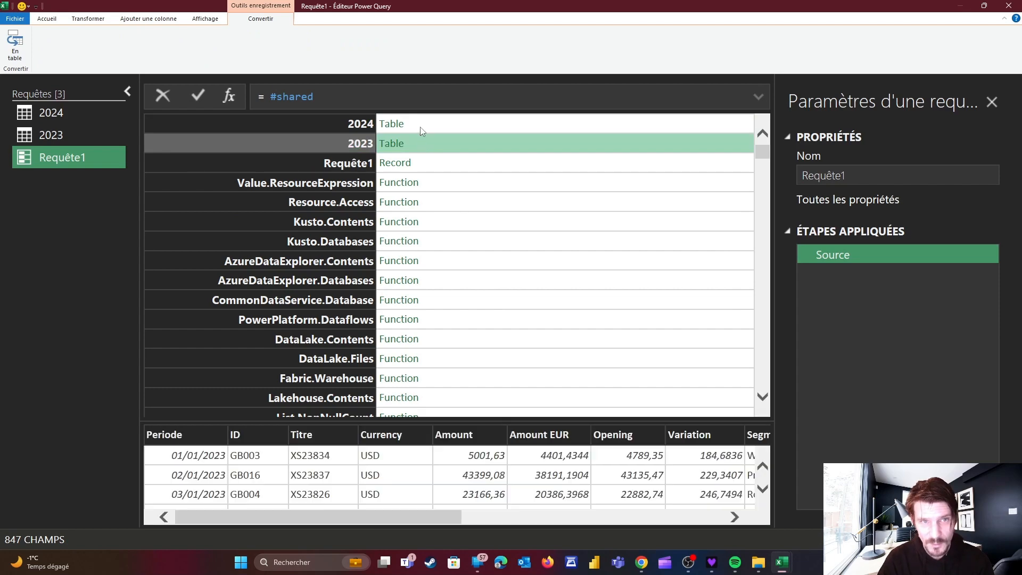
left_click(421, 126)
left_click(428, 143)
left_click(426, 129)
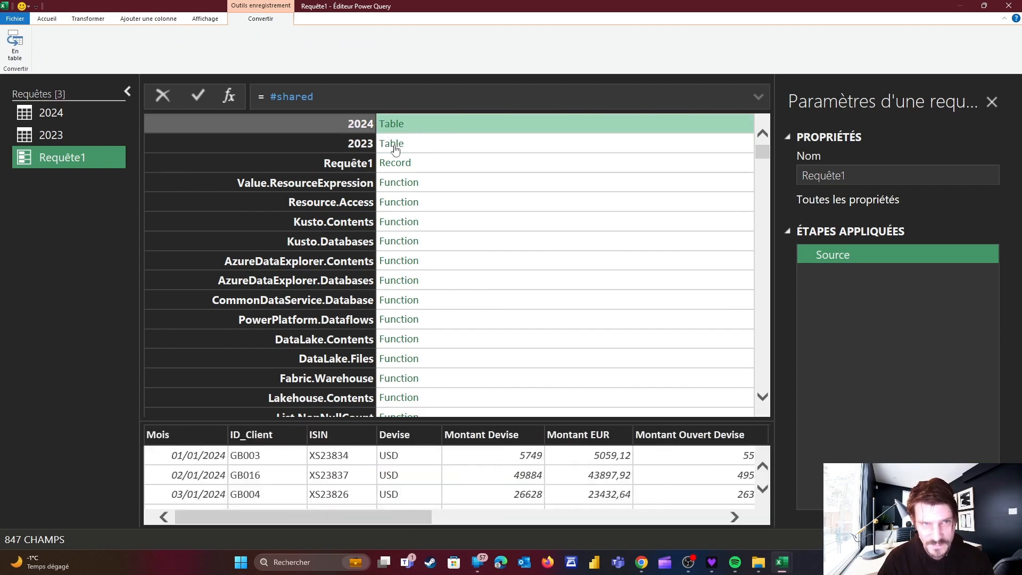
left_click(450, 164)
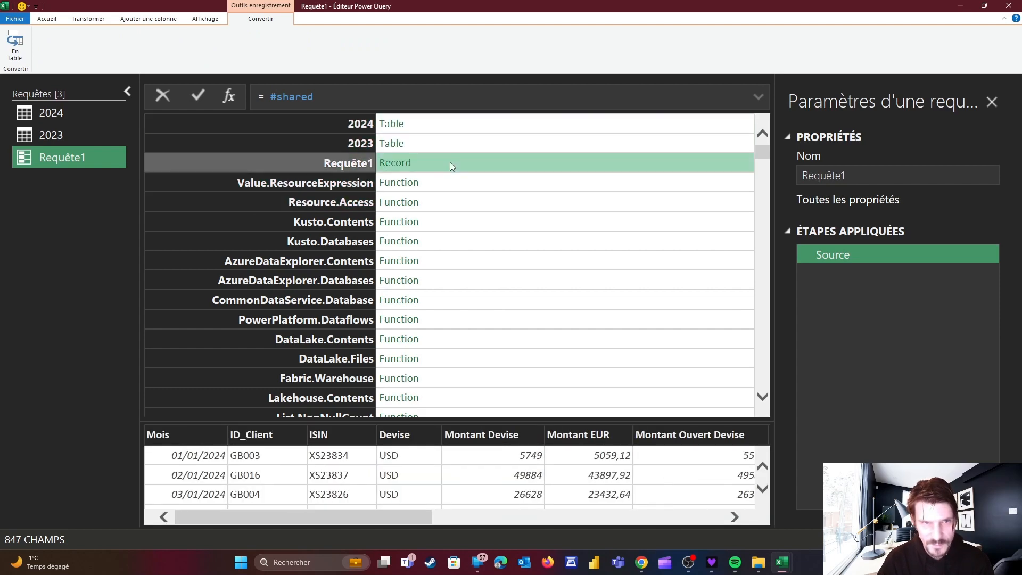
left_click(452, 184)
left_click(447, 202)
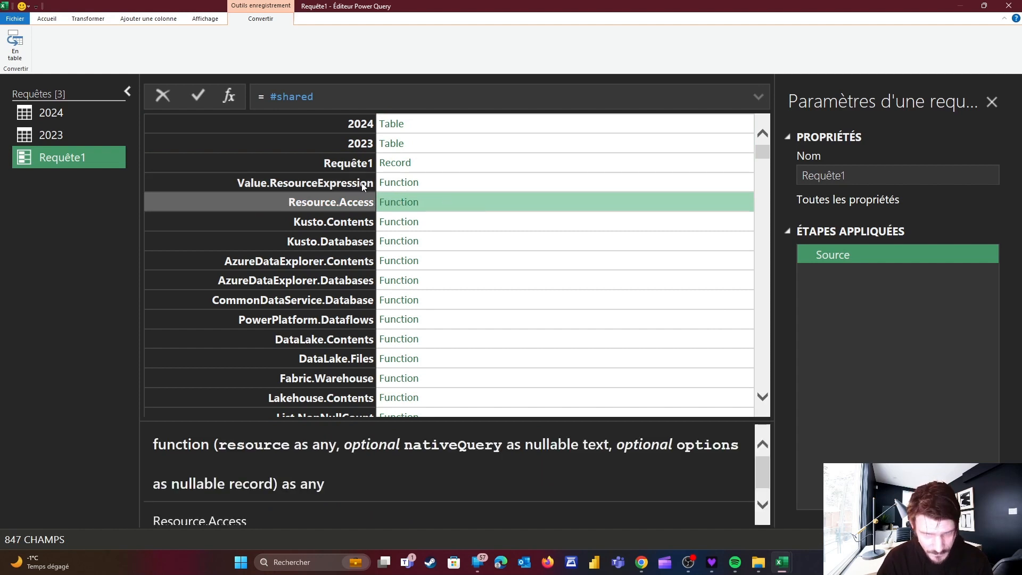
left_click(345, 162)
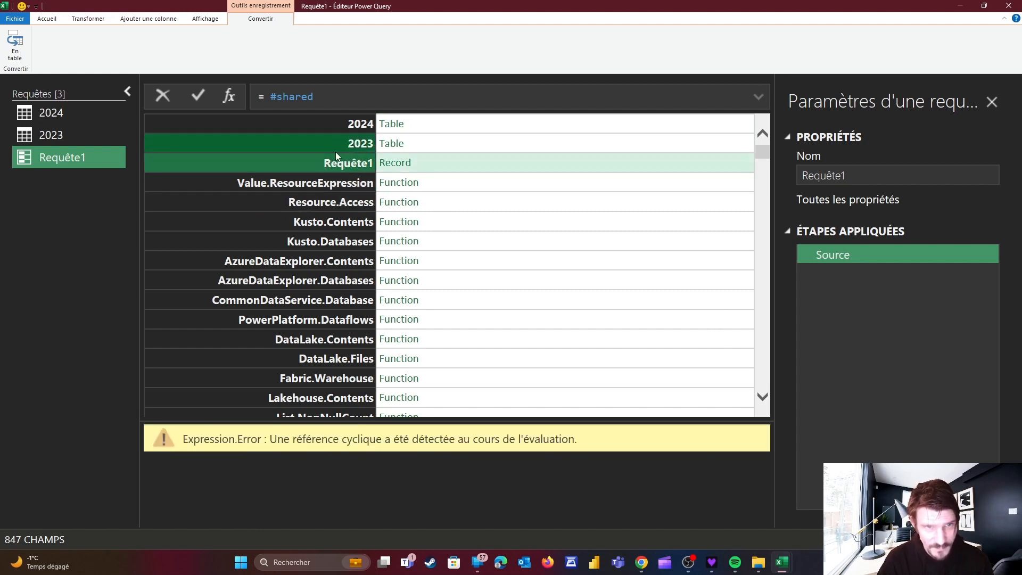
Rename the #shared query as 0_Combine
left_click(896, 176)
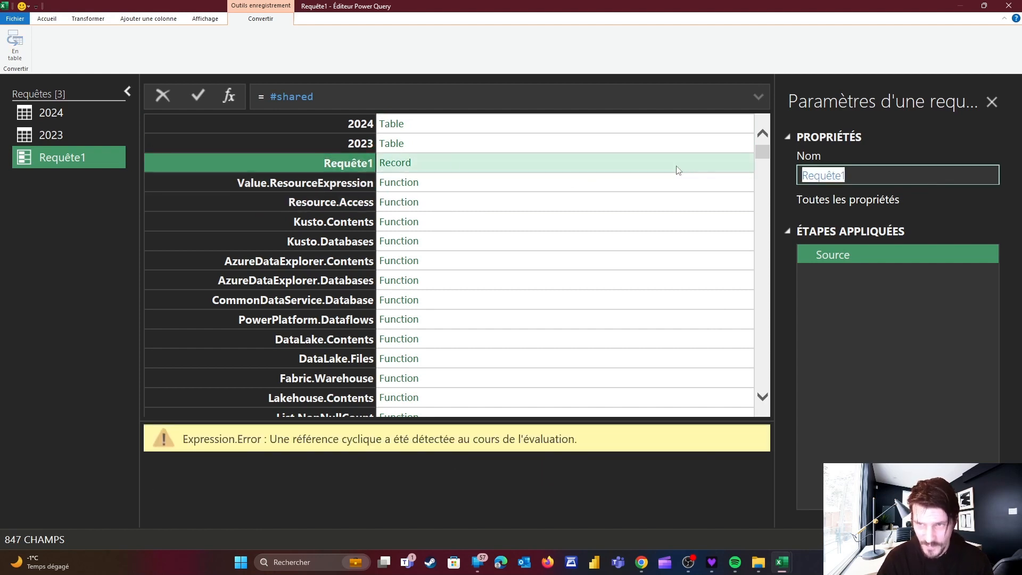
type("0_C")
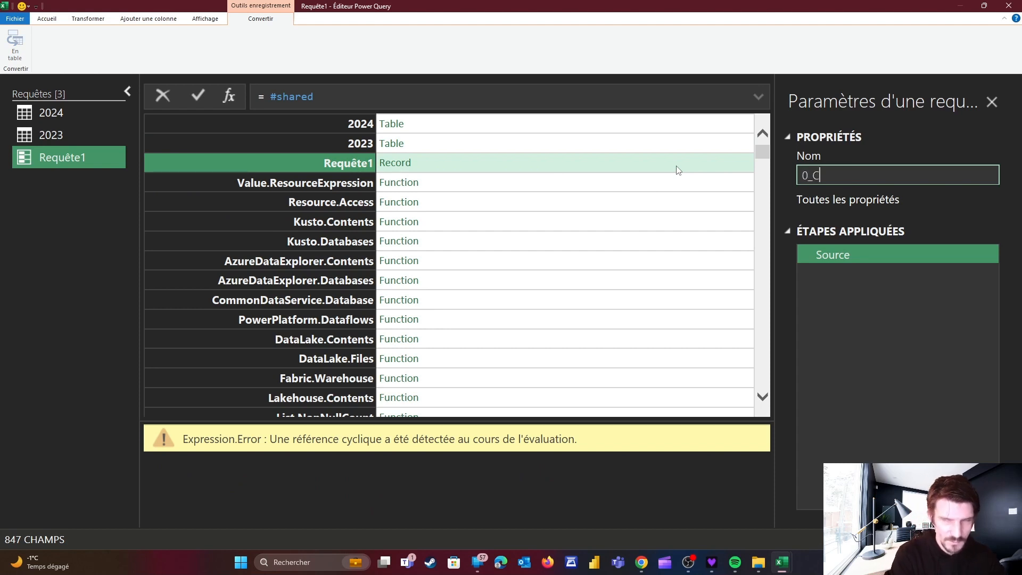
type("ombine")
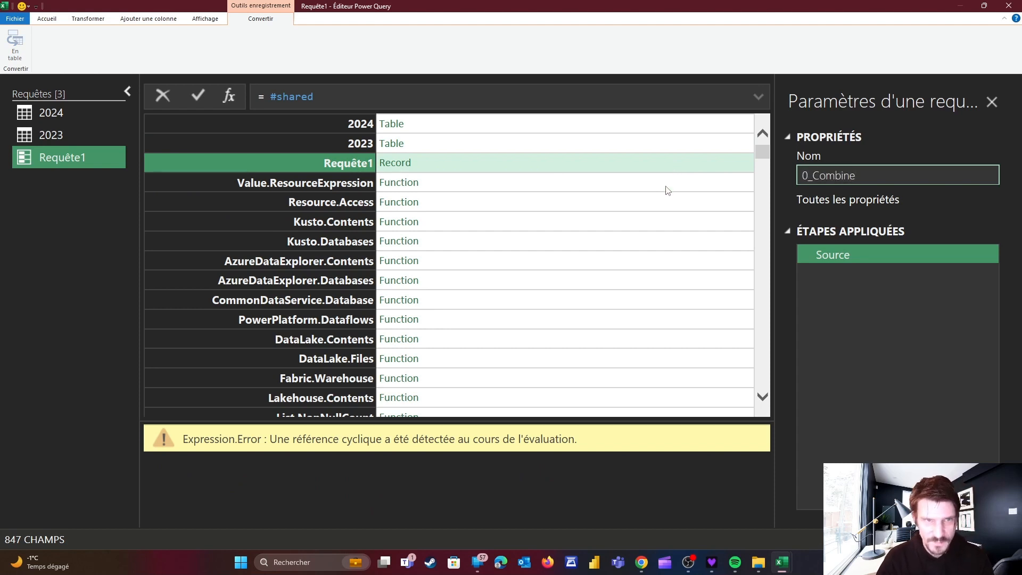
key("Return")
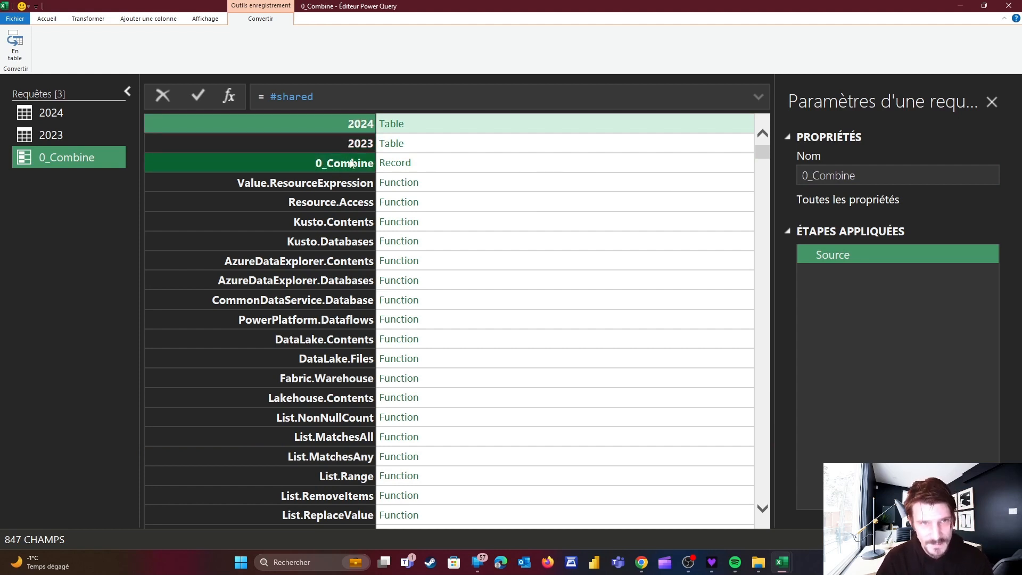
Look through the first entries of the #shared record, down to the Resource.Access function
key("Down")
key("Down")
key("Down")
key("Down")
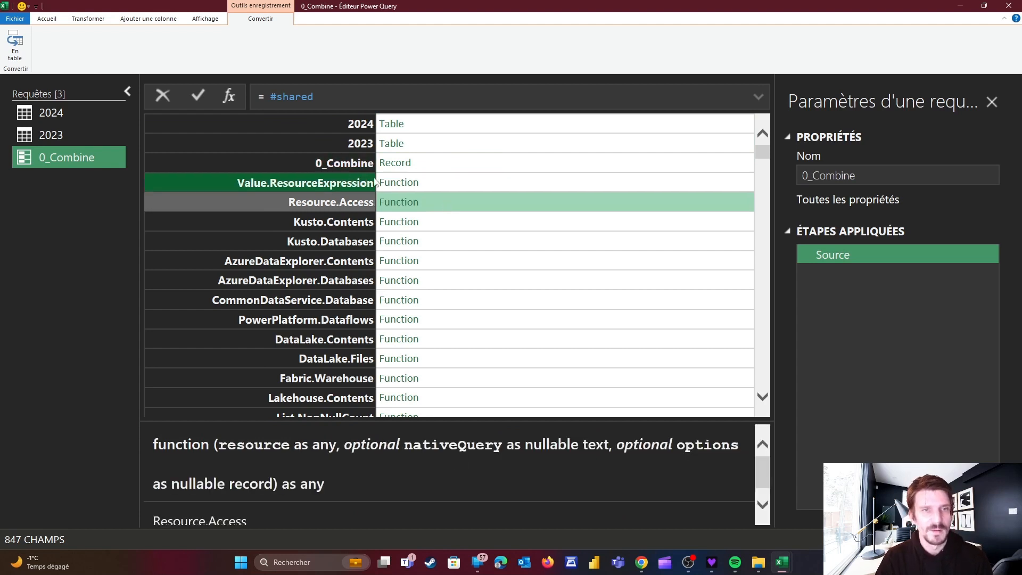
Wrap #shared in Record.ToTable in the Source formula so the record becomes a table
left_click(274, 96)
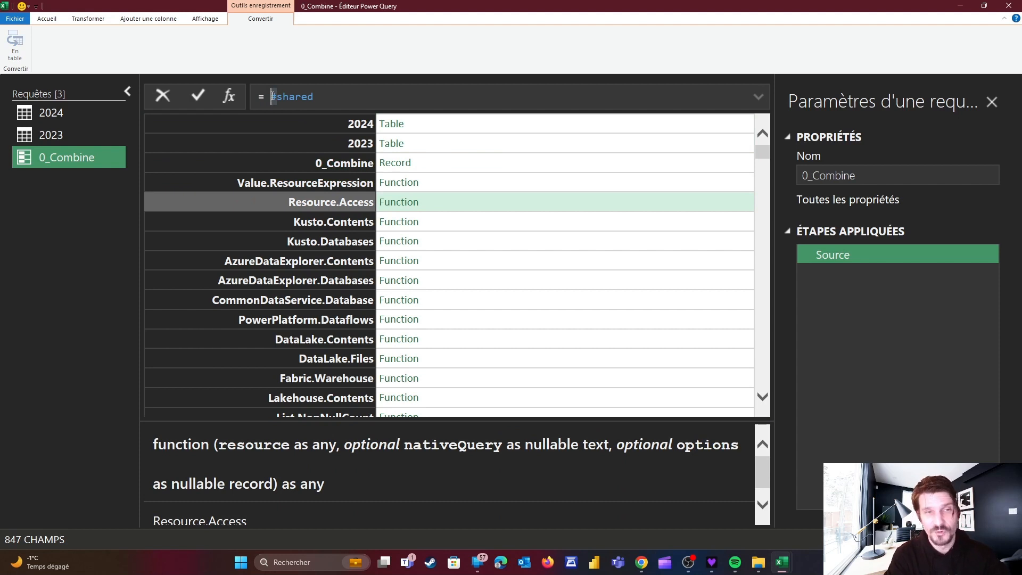
type("Record.")
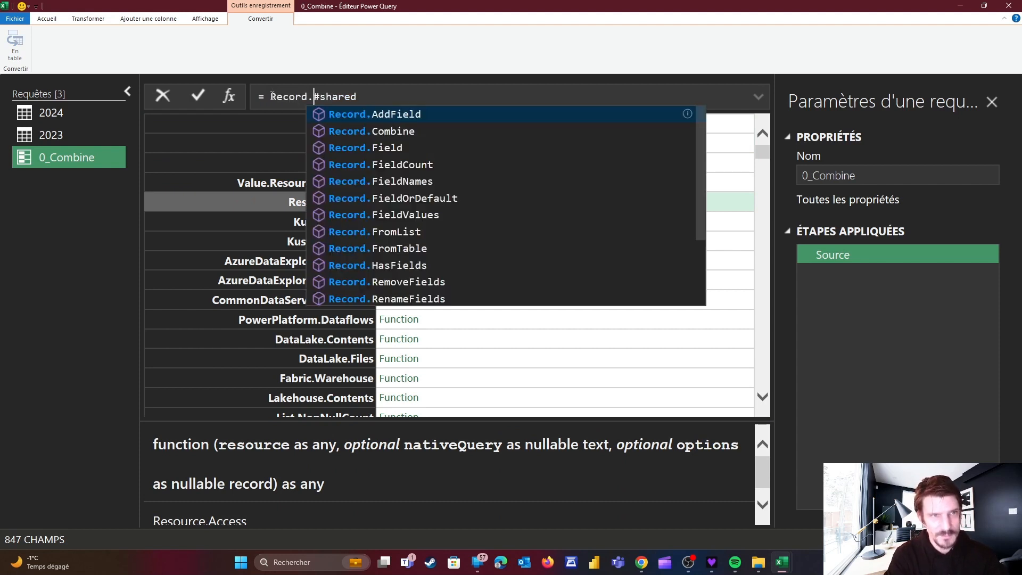
type("To")
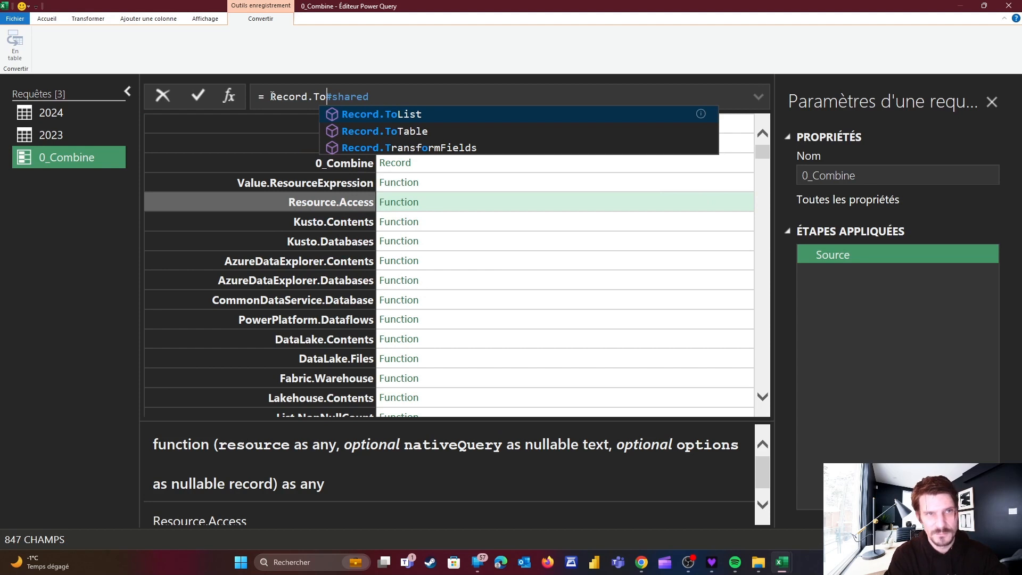
type("Table")
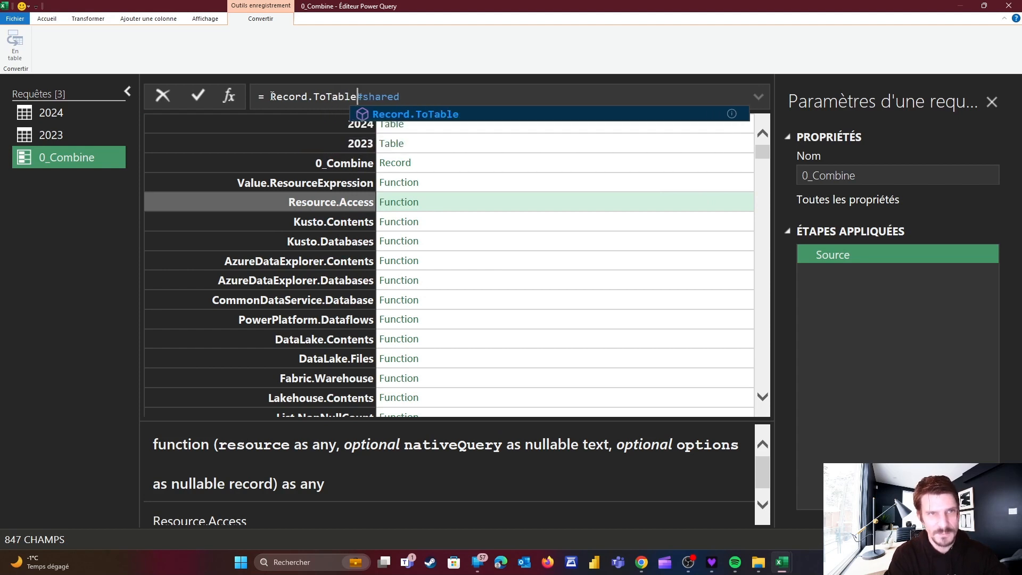
type("(")
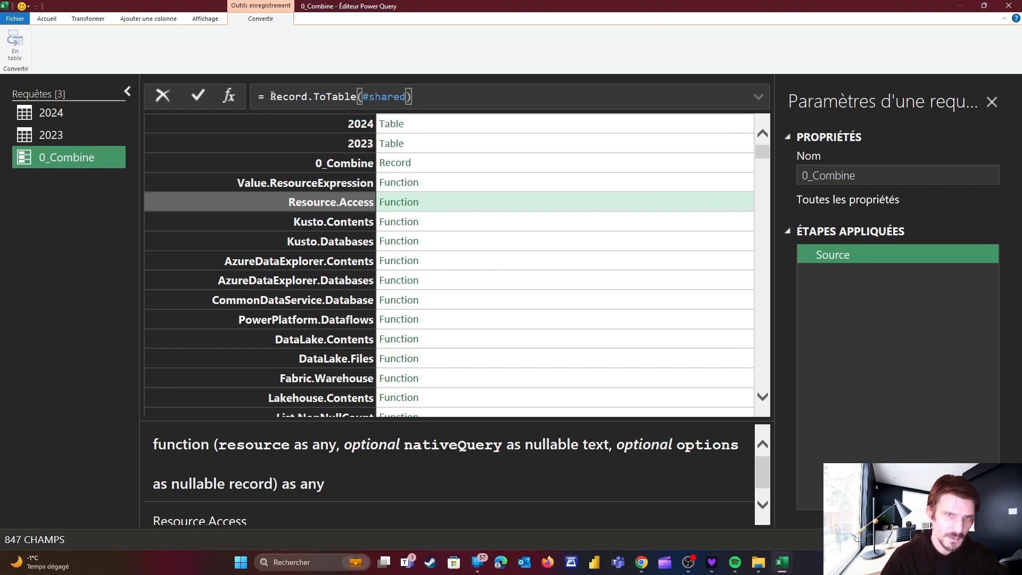
key("Return")
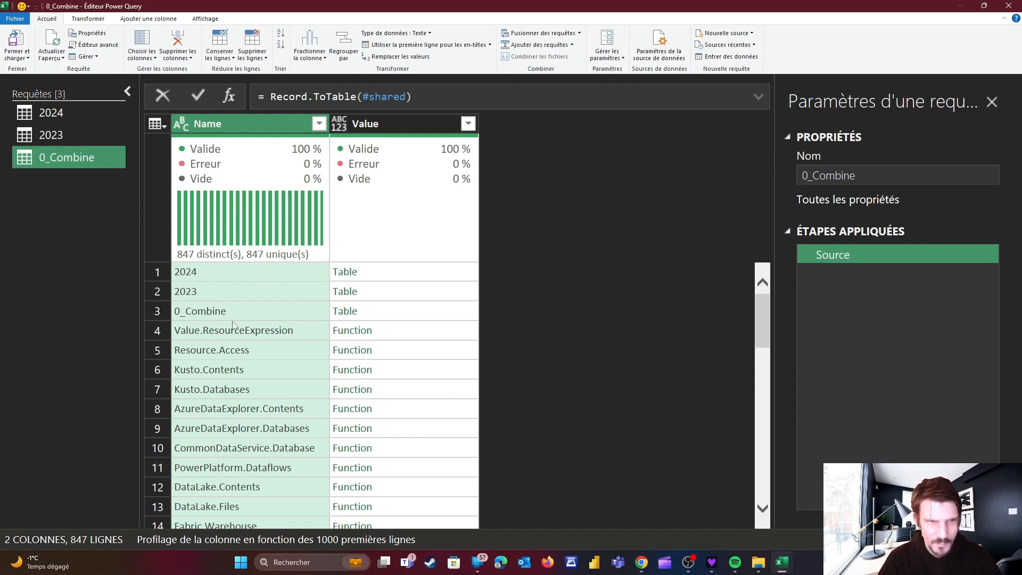
Filter the Name column to exclude the 0_Combine row
left_click(319, 123)
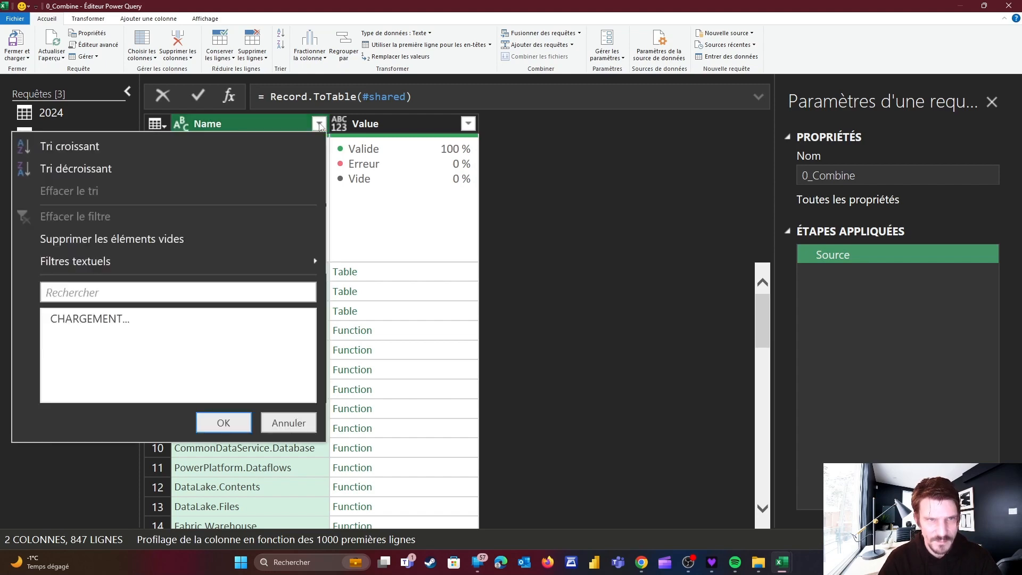
left_click(85, 345)
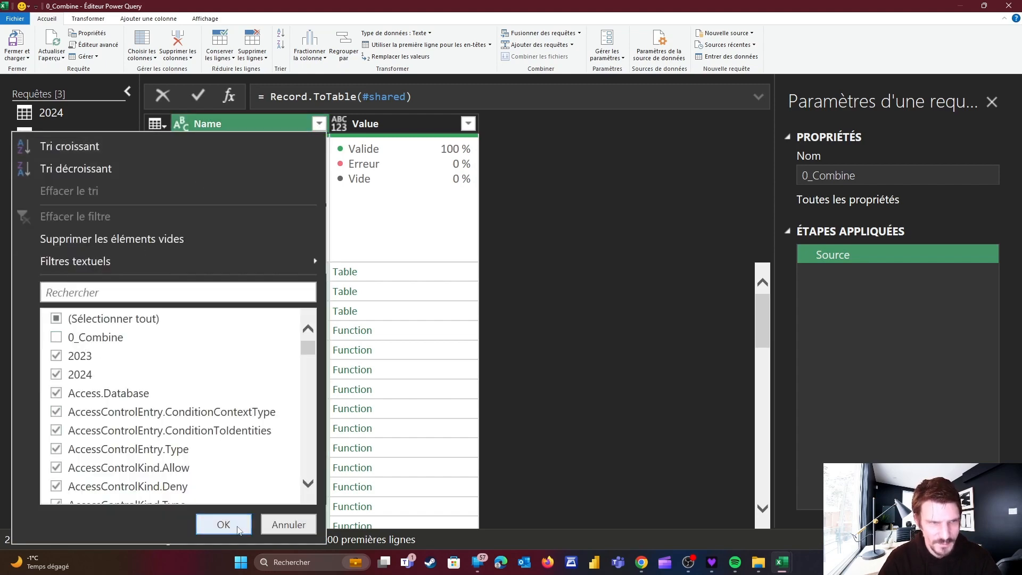
left_click(237, 525)
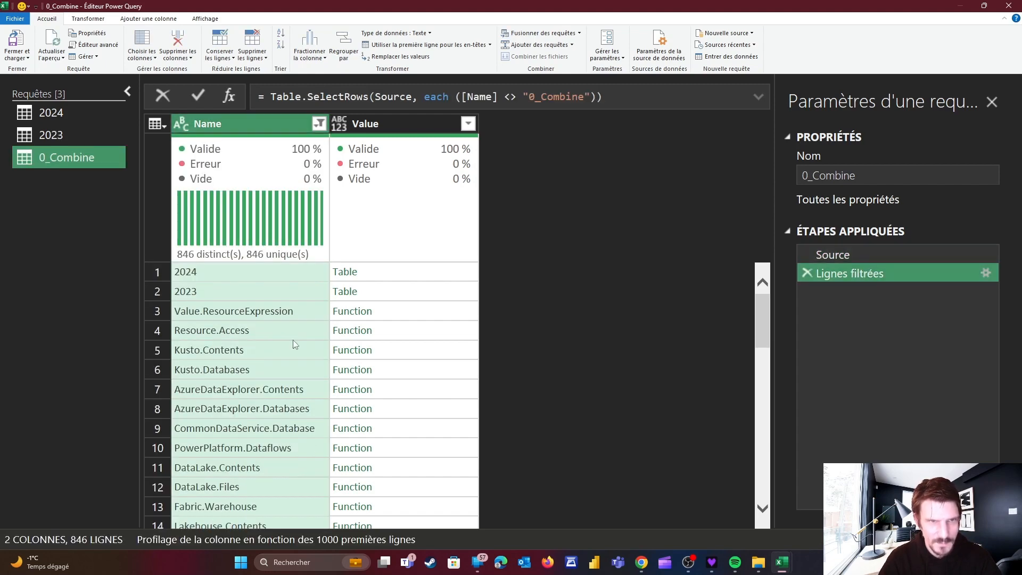
Add a custom column named Personnalisé with the formula [Value] is table
left_click(197, 274)
left_click(203, 289)
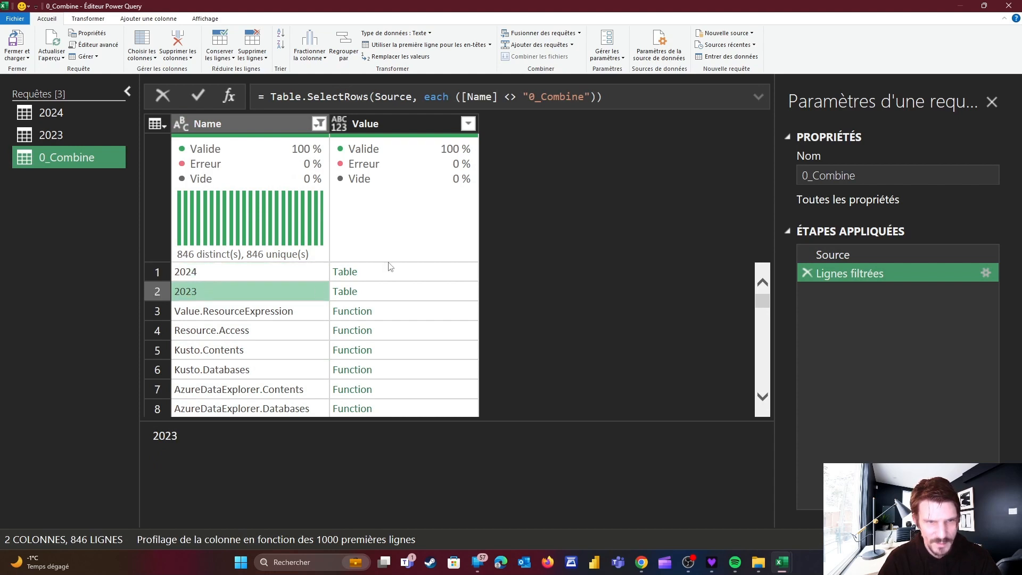
left_click(445, 311)
left_click(440, 347)
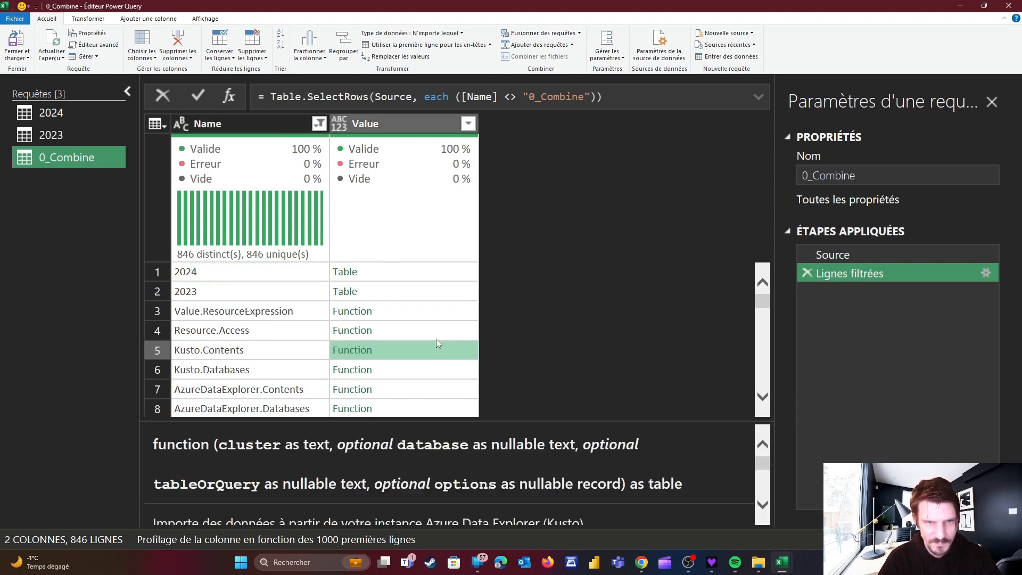
left_click(293, 292)
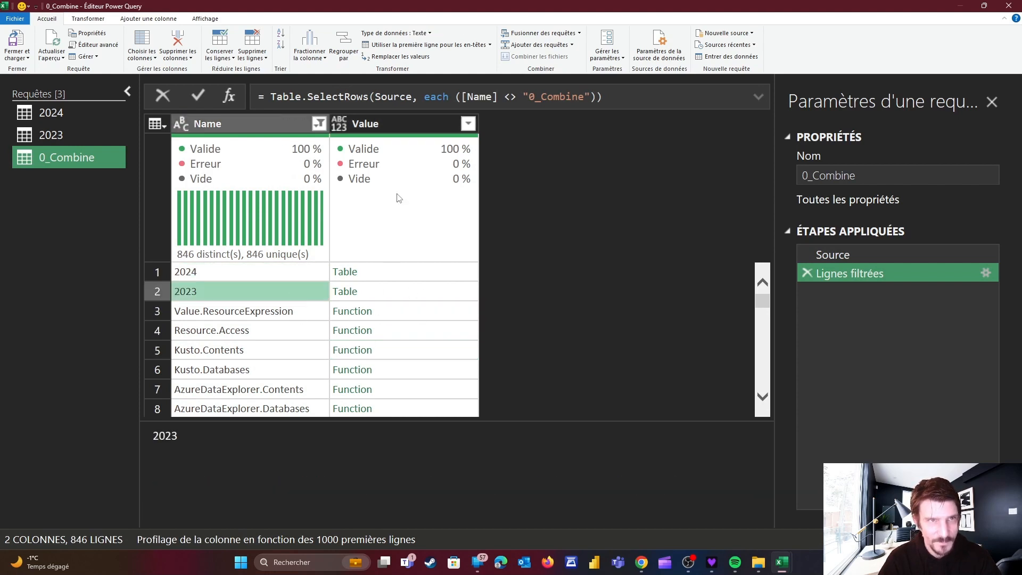
left_click(158, 19)
left_click(56, 54)
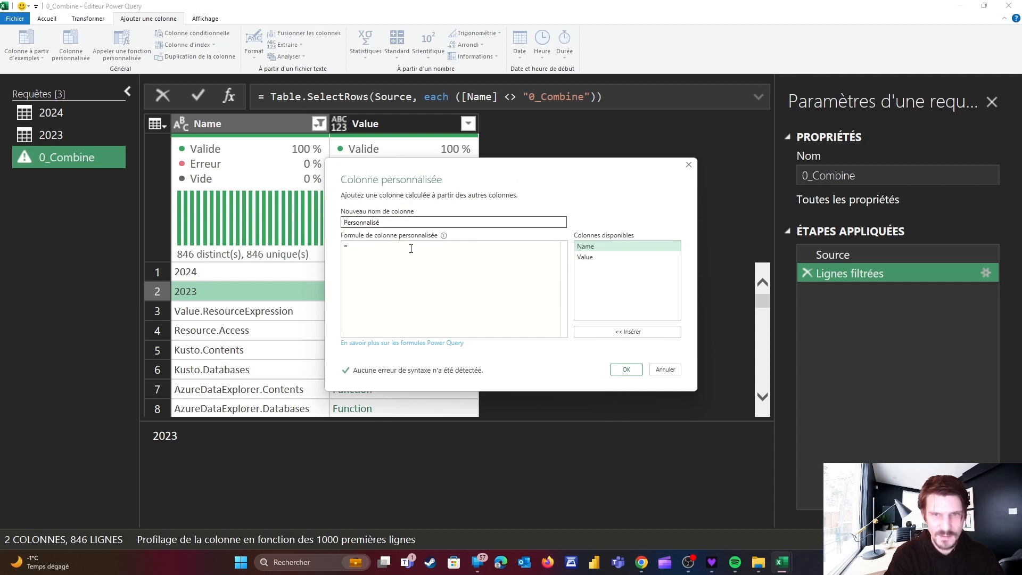
left_click_drag(467, 172, 645, 129)
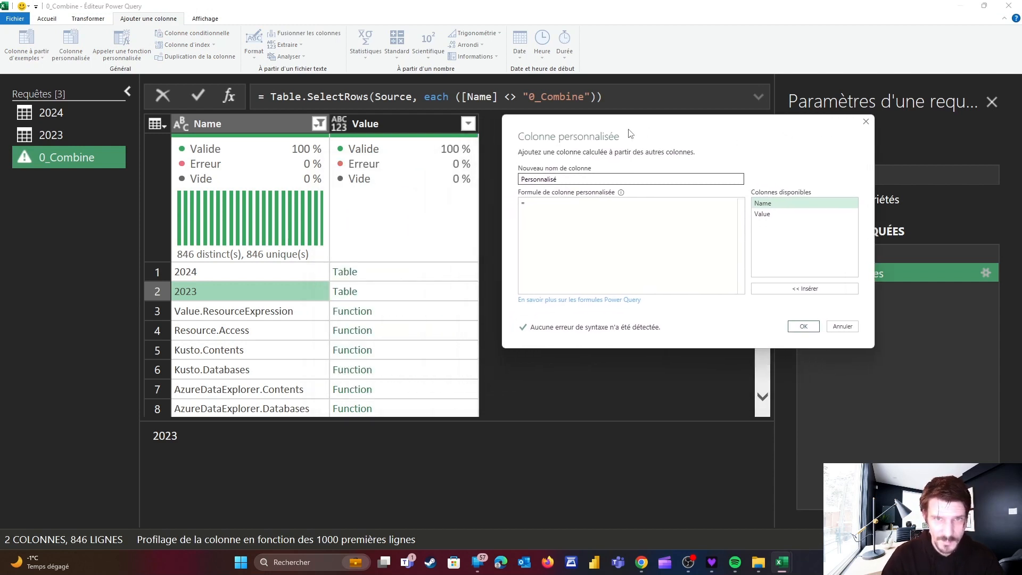
double_click(765, 214)
type("i")
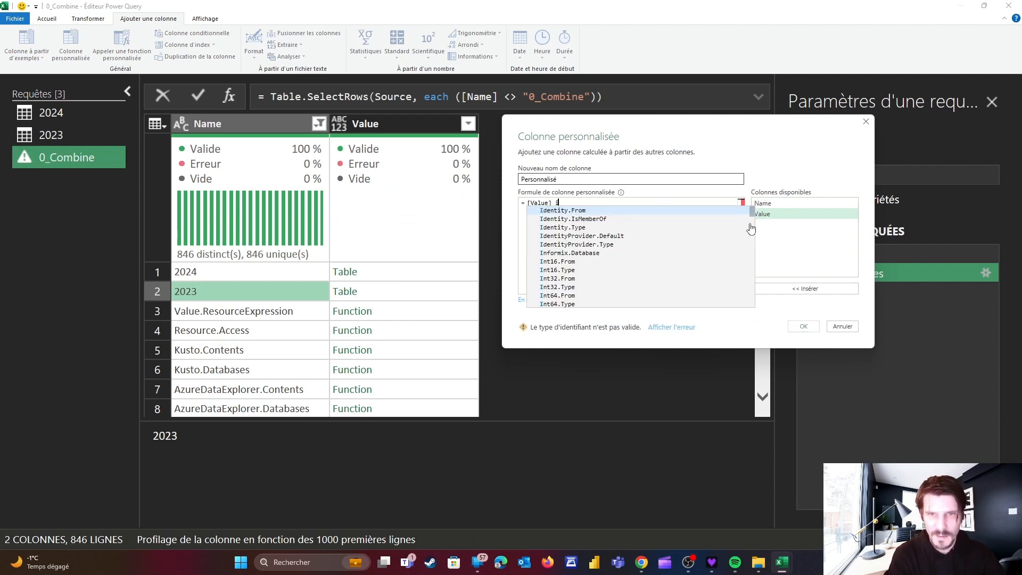
type("s table")
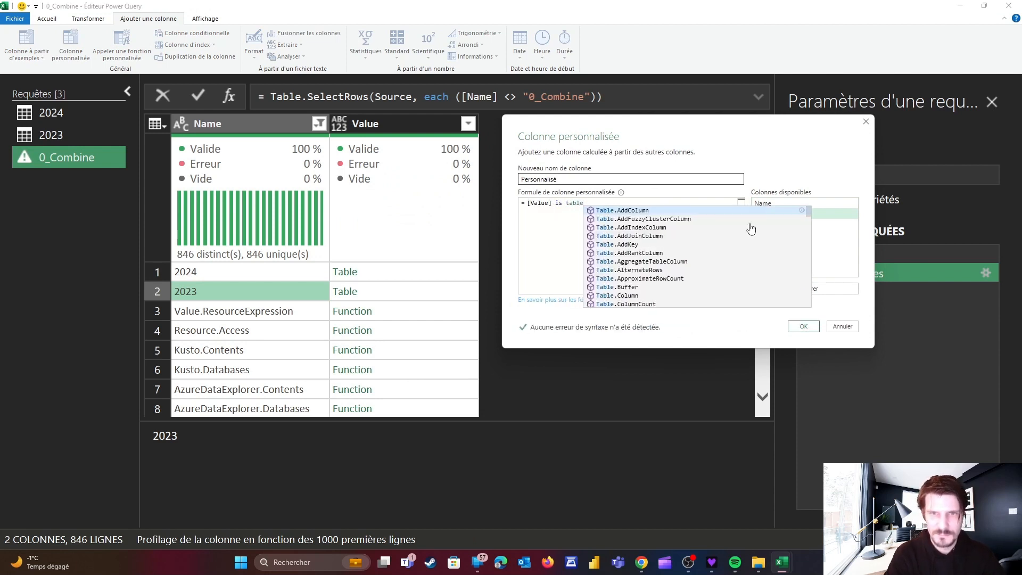
left_click(804, 326)
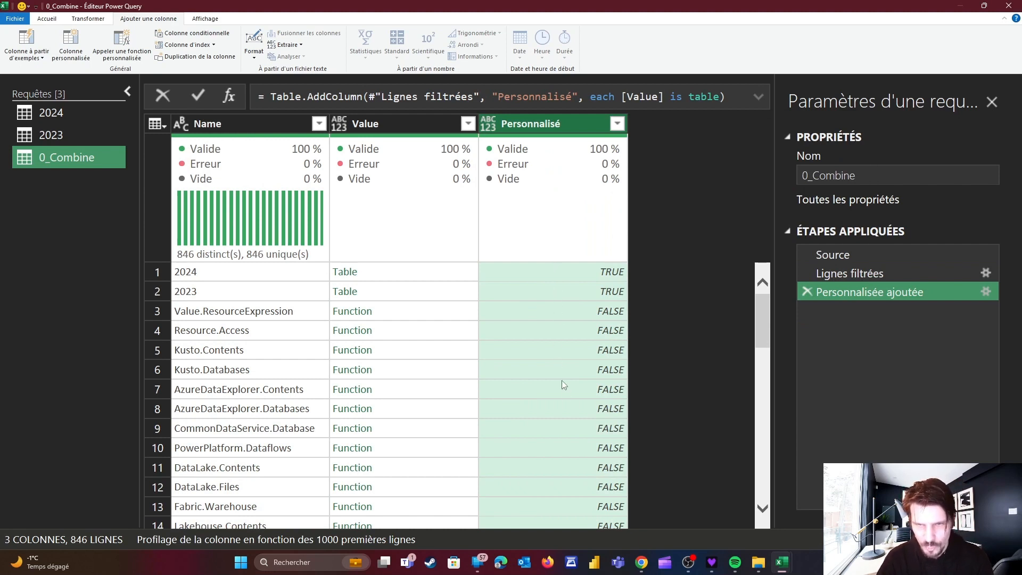
Filter the Personnalisé column to keep only the TRUE rows
left_click(617, 124)
left_click(355, 331)
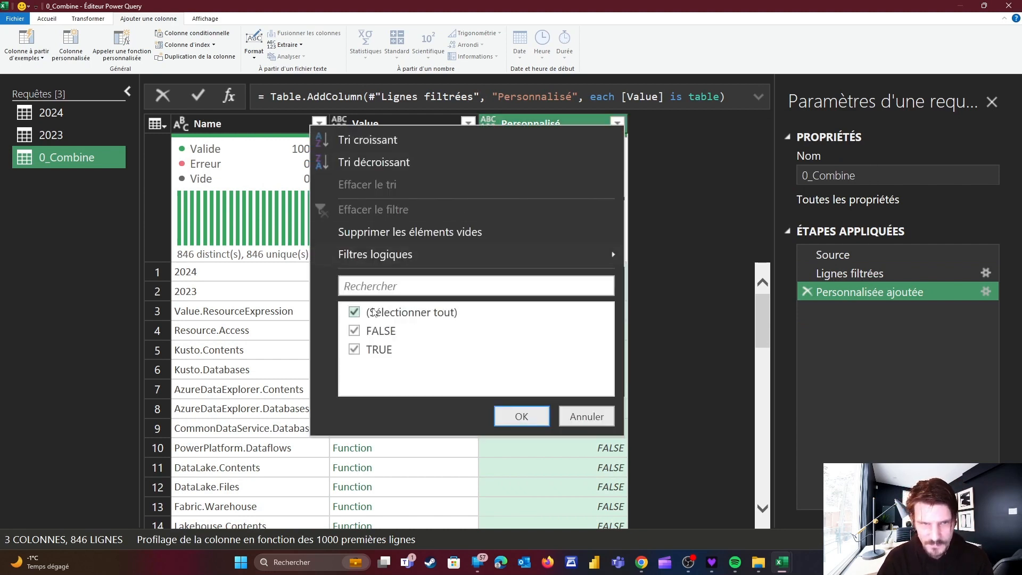
left_click(522, 417)
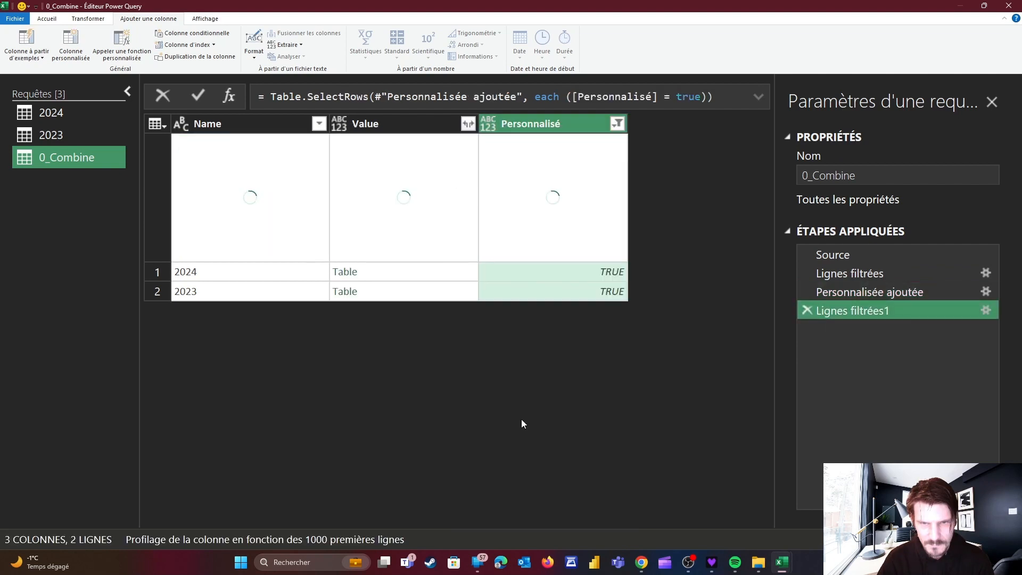
Delete the Personnalisé column from the filtered table
left_click(239, 273)
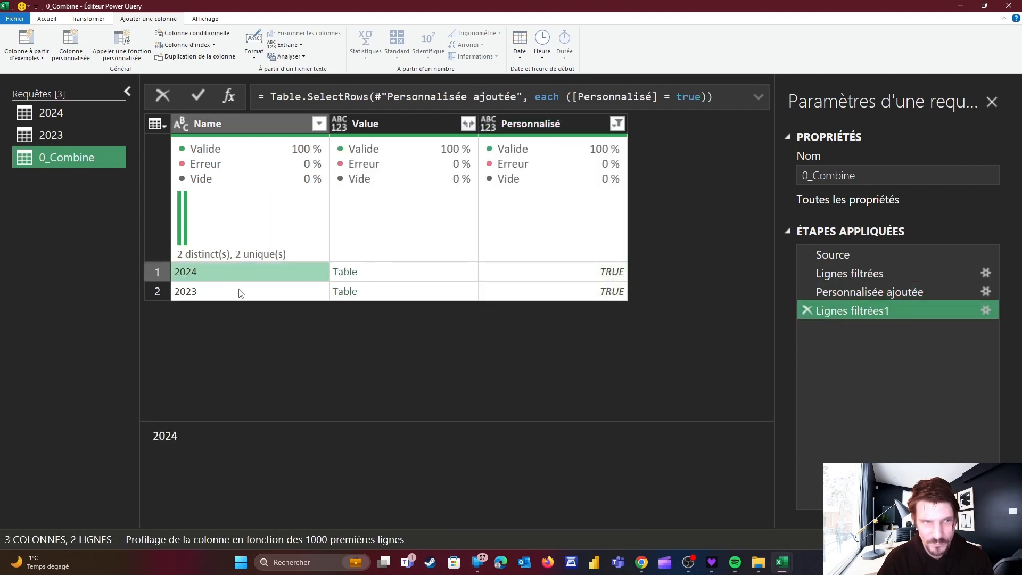
left_click(245, 292)
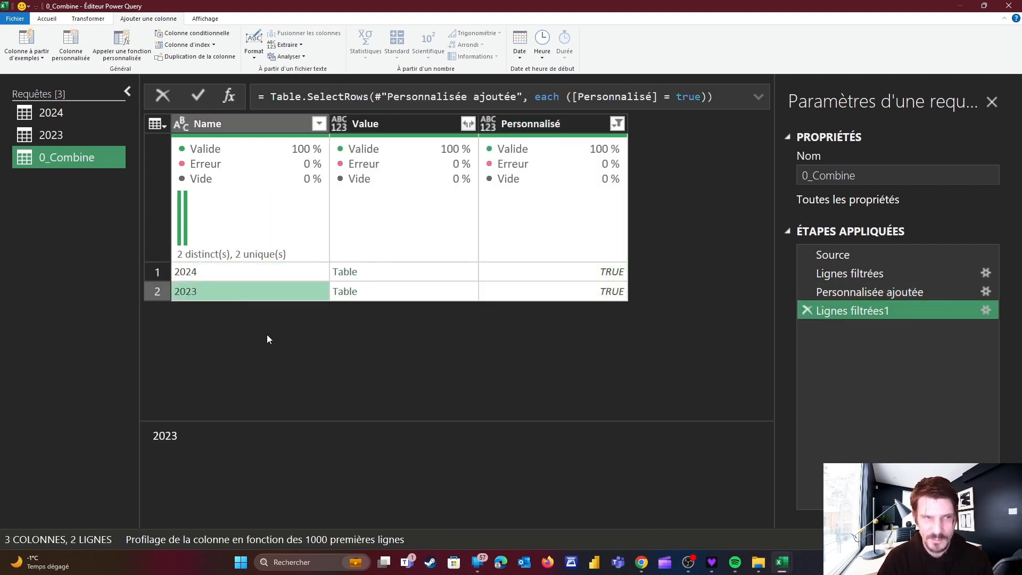
left_click(242, 273)
left_click(245, 292)
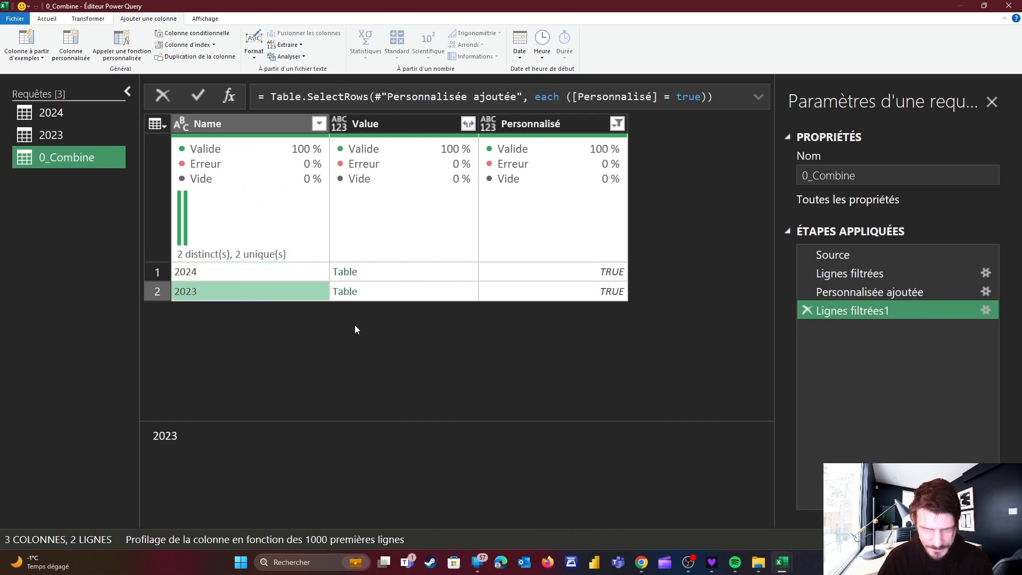
left_click(519, 126)
key("Delete")
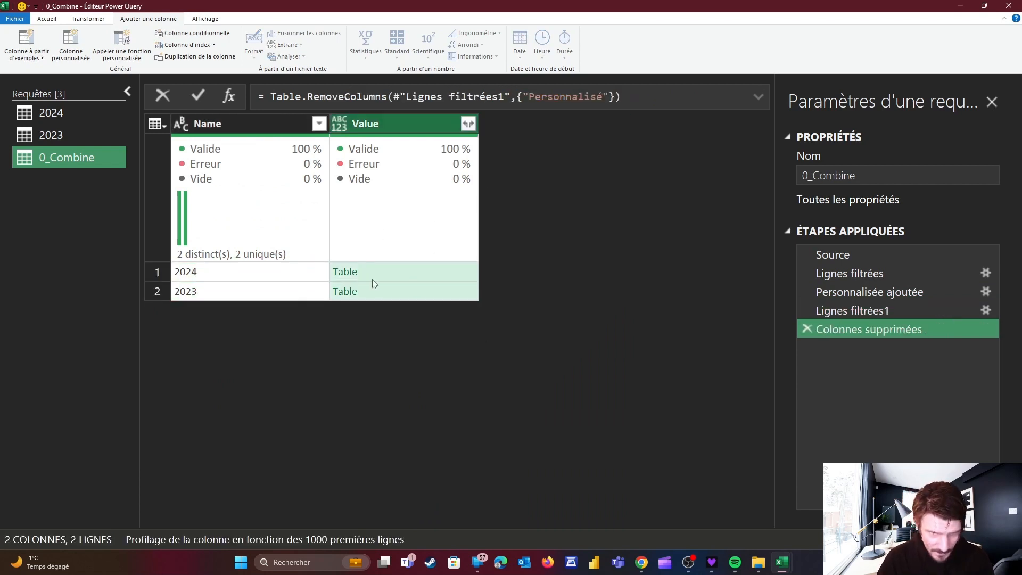
Examine the 2024 and 2023 entries in the Name column and preview the 2024 table in the Value column
left_click(227, 272)
left_click(239, 291)
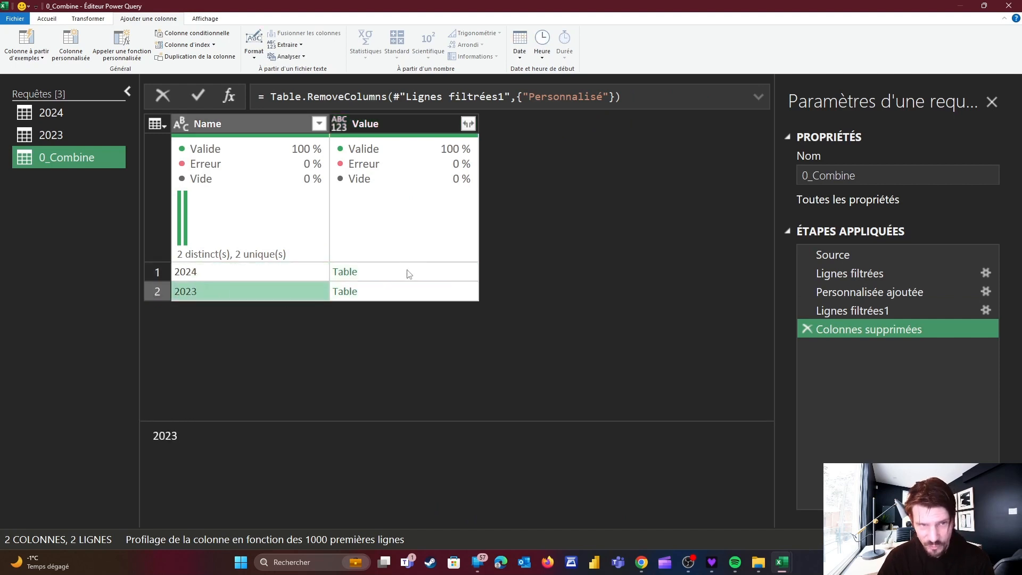
left_click(382, 273)
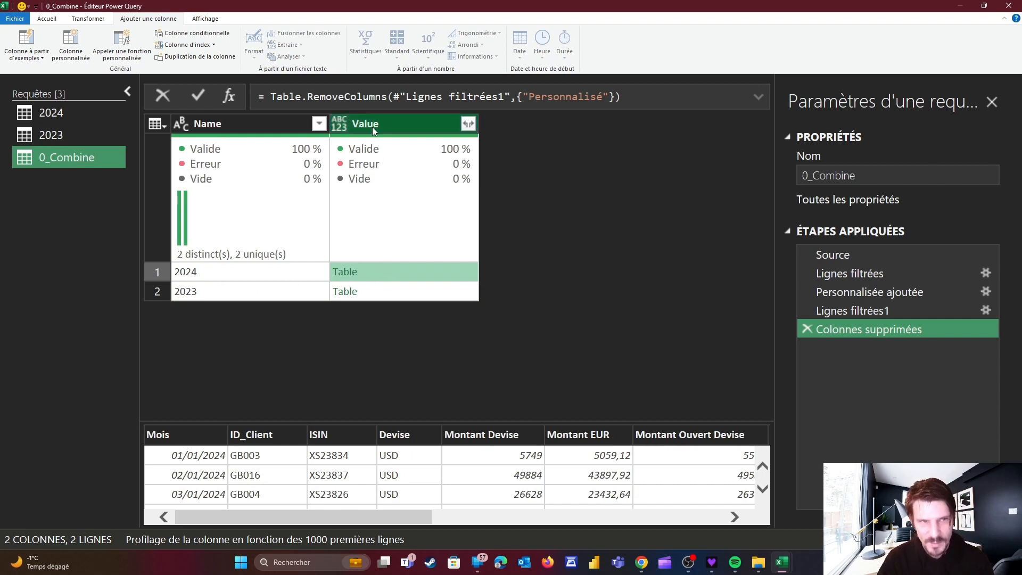
left_click(210, 278)
left_click(209, 294)
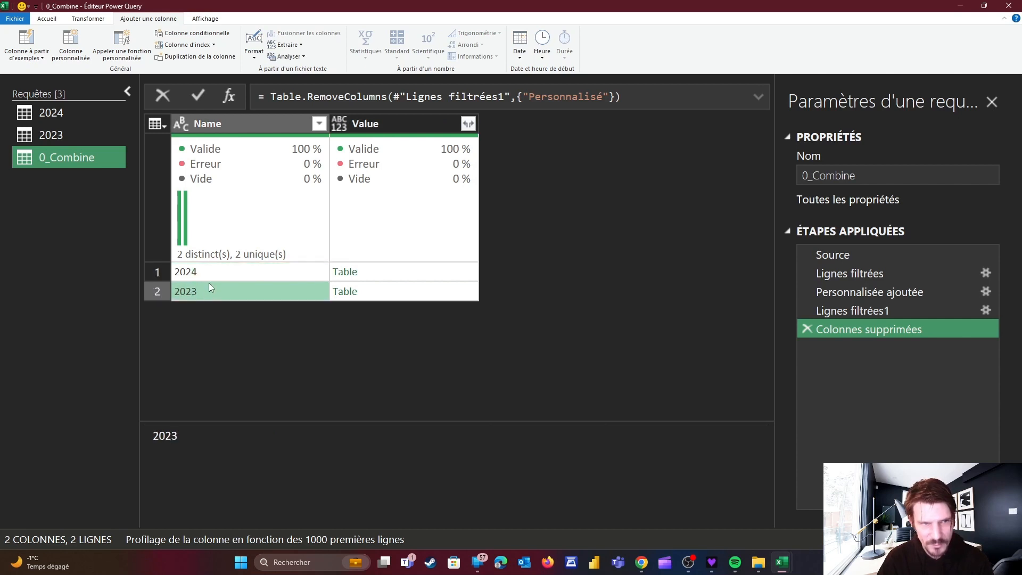
left_click(210, 276)
left_click(392, 274)
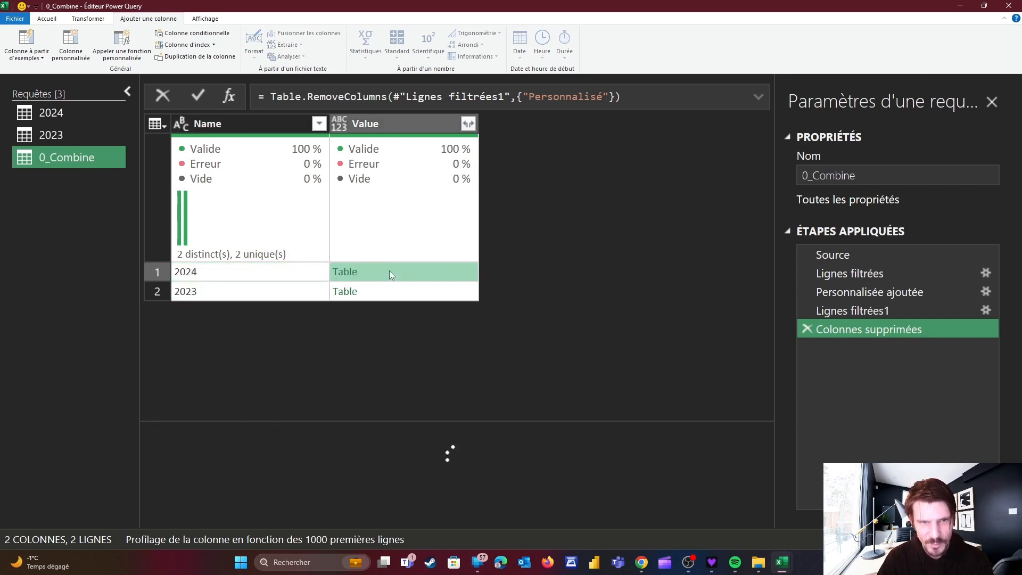
left_click(234, 274)
left_click(385, 271)
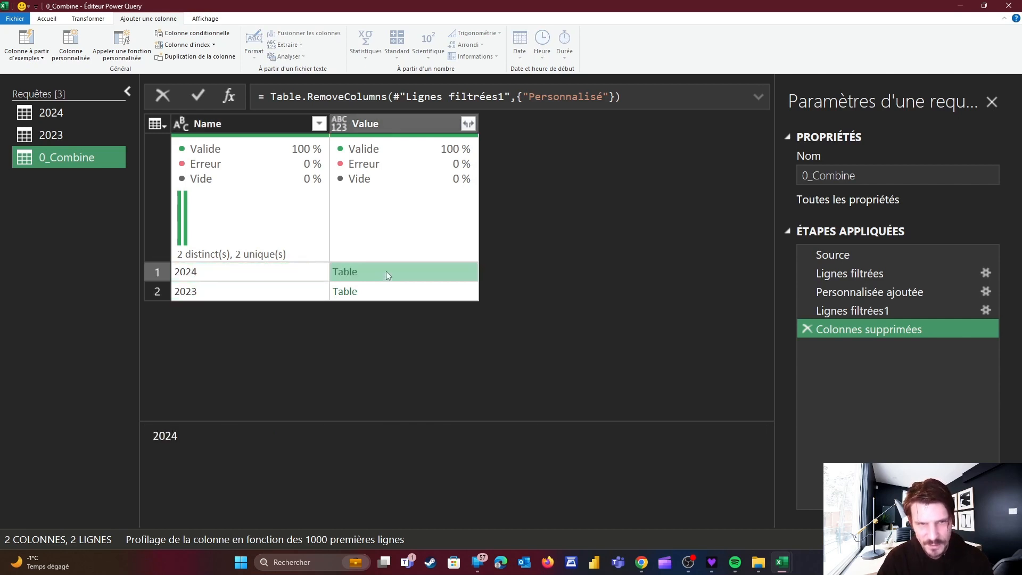
Add a custom column named Personnalisé with the formula [Name], and copy the resulting Table.AddColumn formula
left_click(71, 45)
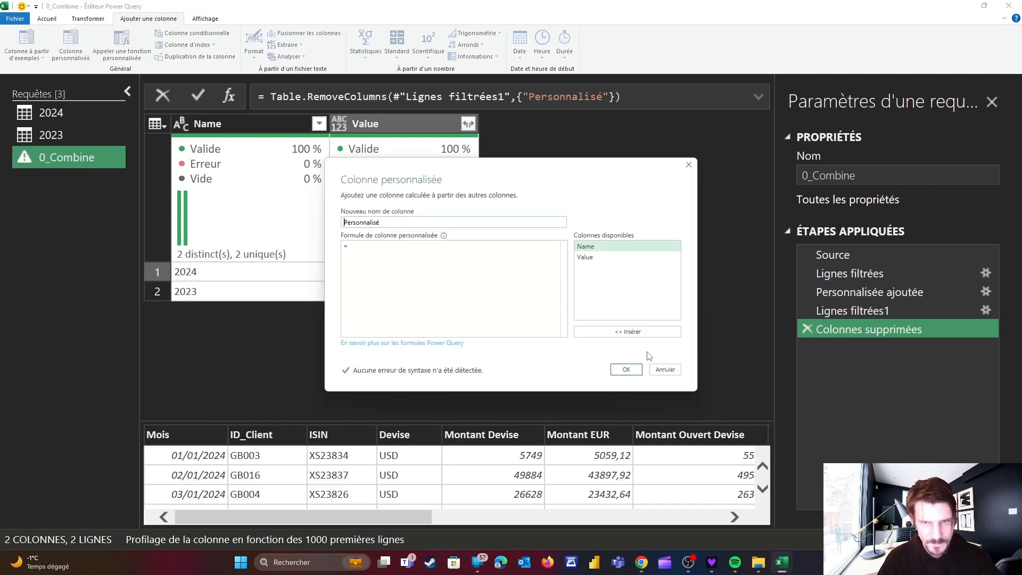
double_click(588, 248)
left_click(628, 371)
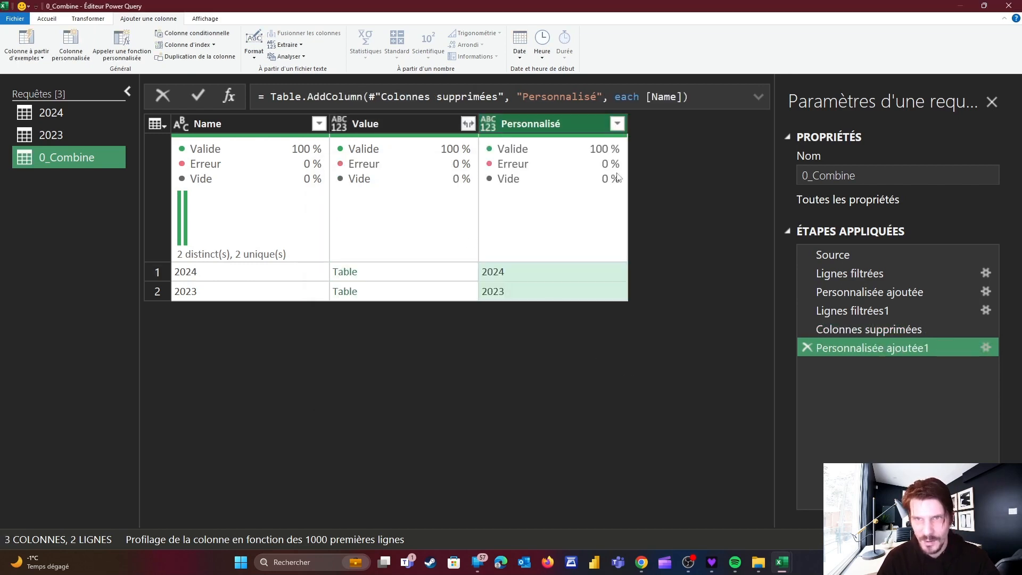
left_click_drag(695, 98, 242, 64)
key("ctrl+c")
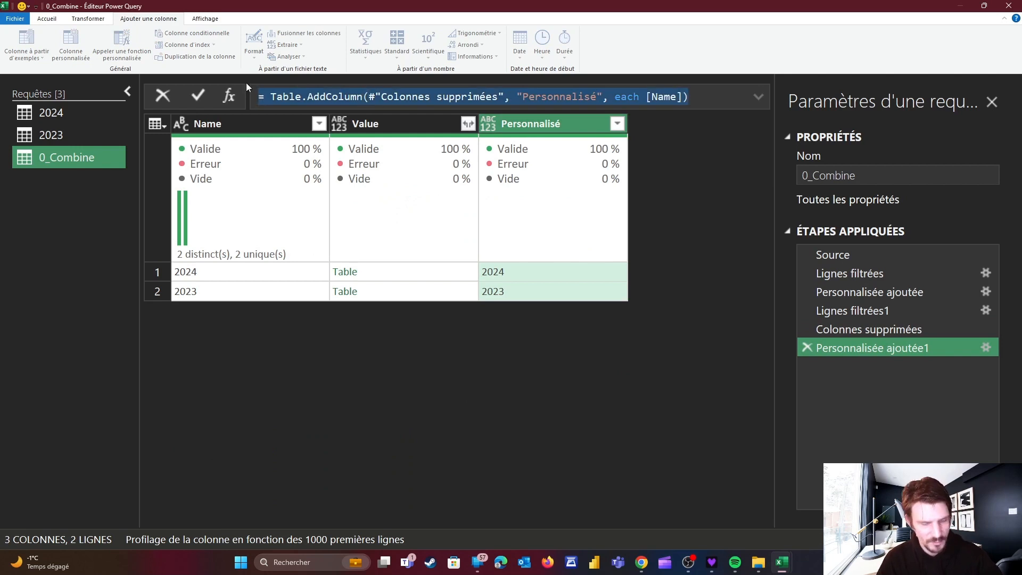
left_click(456, 332)
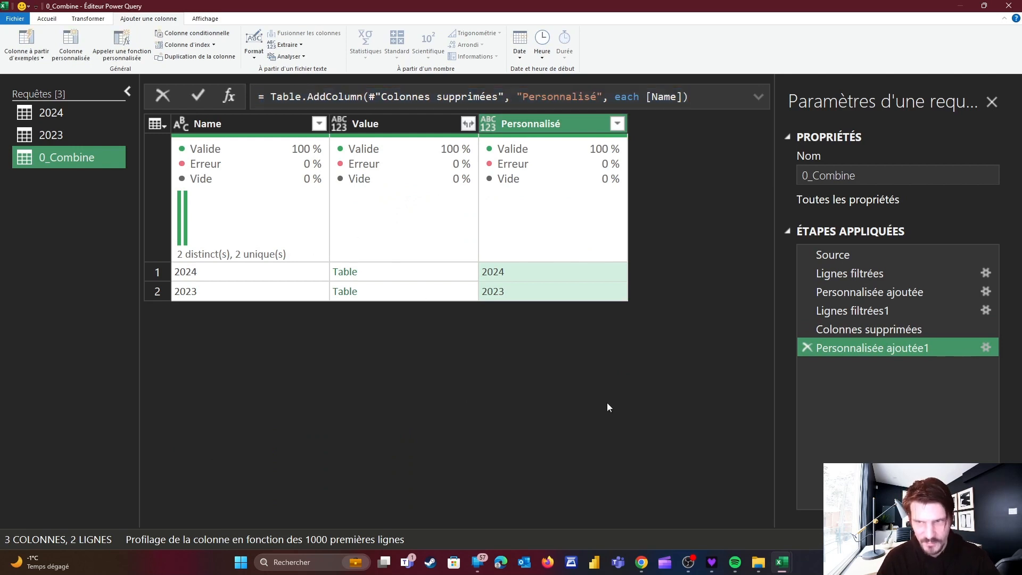
Replace the last custom column's formula with the copied Table.AddColumn expression, using [Value] as its table and no duplicate equals sign
left_click(985, 347)
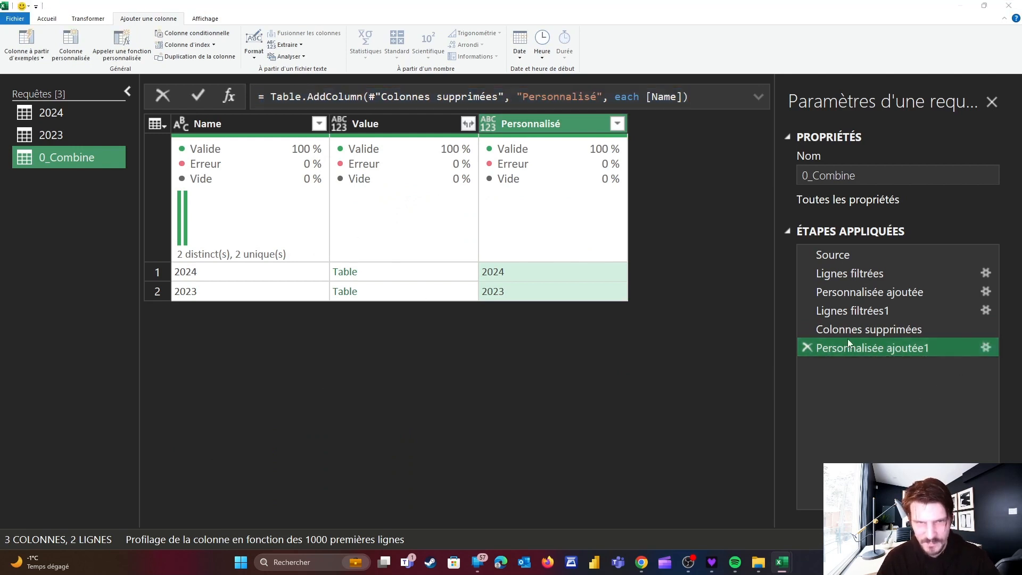
mouse_move(448, 185)
left_mouse_down()
mouse_move(440, 247)
mouse_move(411, 318)
mouse_move(459, 184)
left_mouse_up()
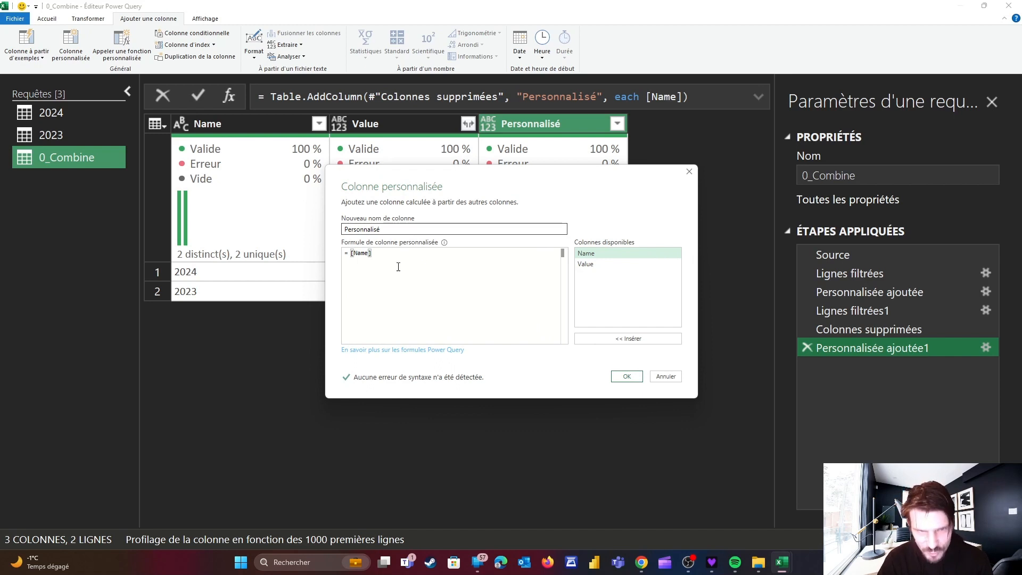
left_click_drag(389, 260, 348, 255)
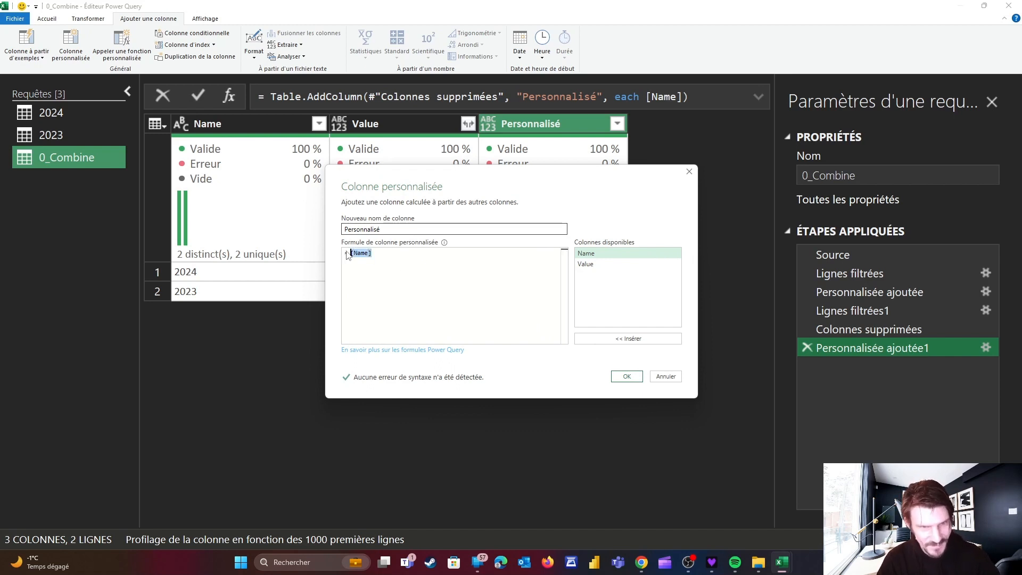
key("ctrl+v")
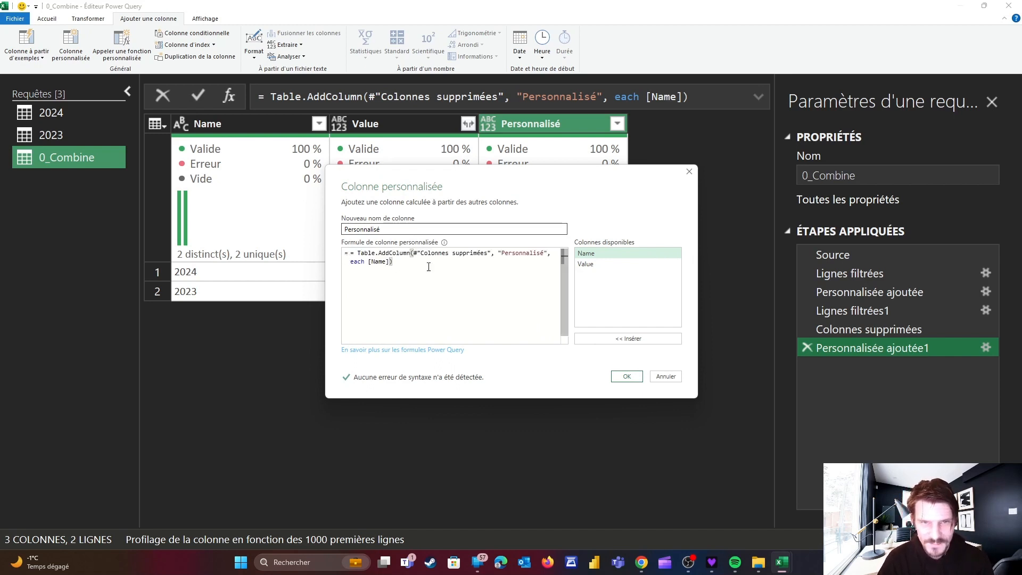
left_click_drag(491, 255, 414, 255)
key("BackSpace")
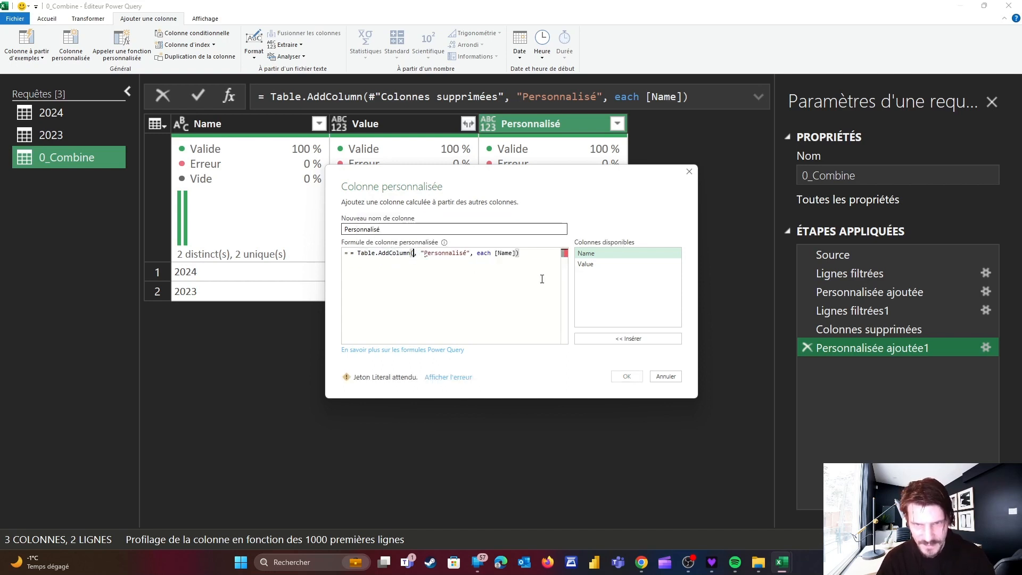
left_click_drag(548, 202, 552, 244)
double_click(588, 306)
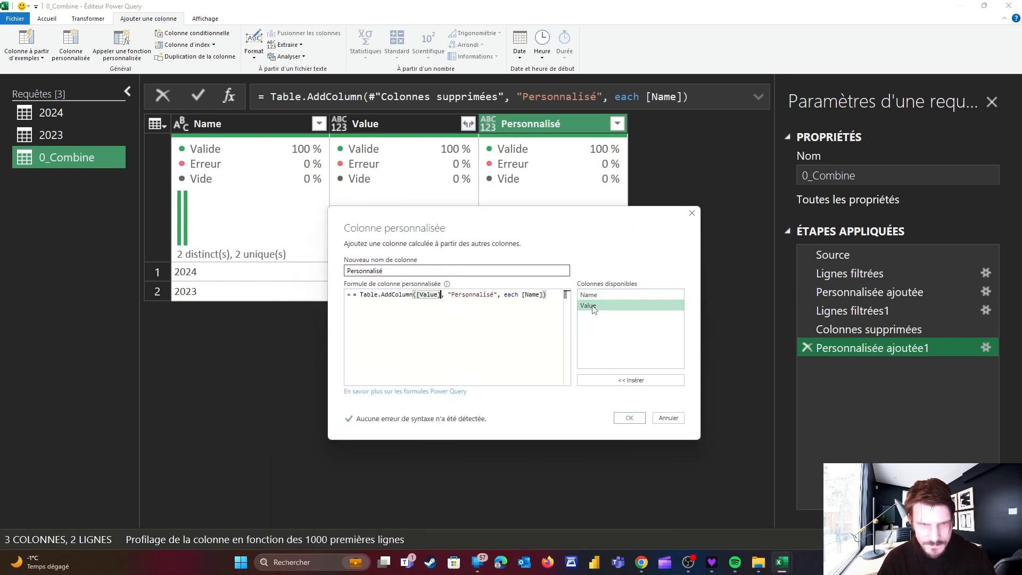
key("BackSpace")
key("BackSpace")
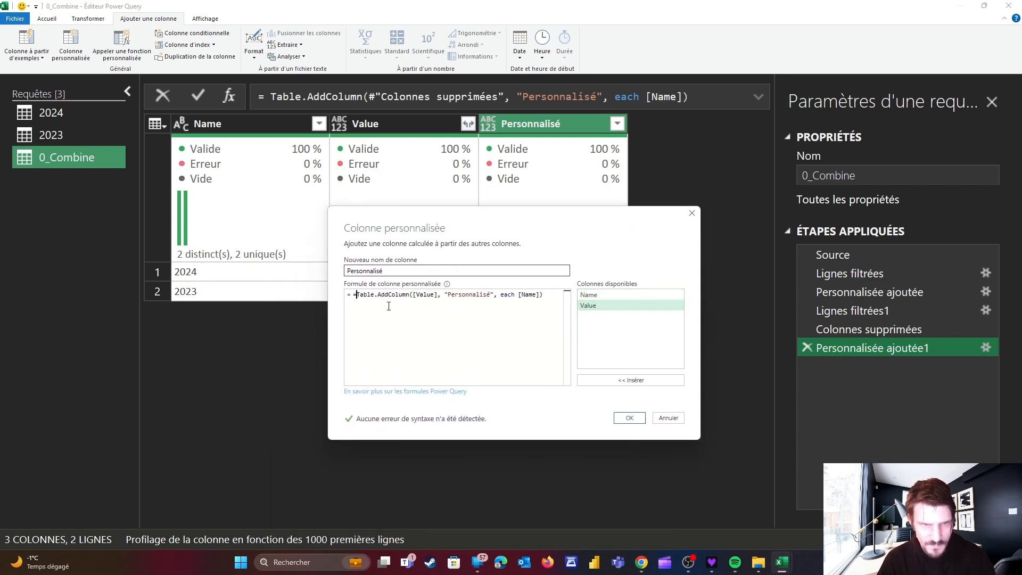
Name the nested column "Resultat" in the formula, apply it, and check that column in the 2024 table preview
left_click_drag(488, 294, 442, 296)
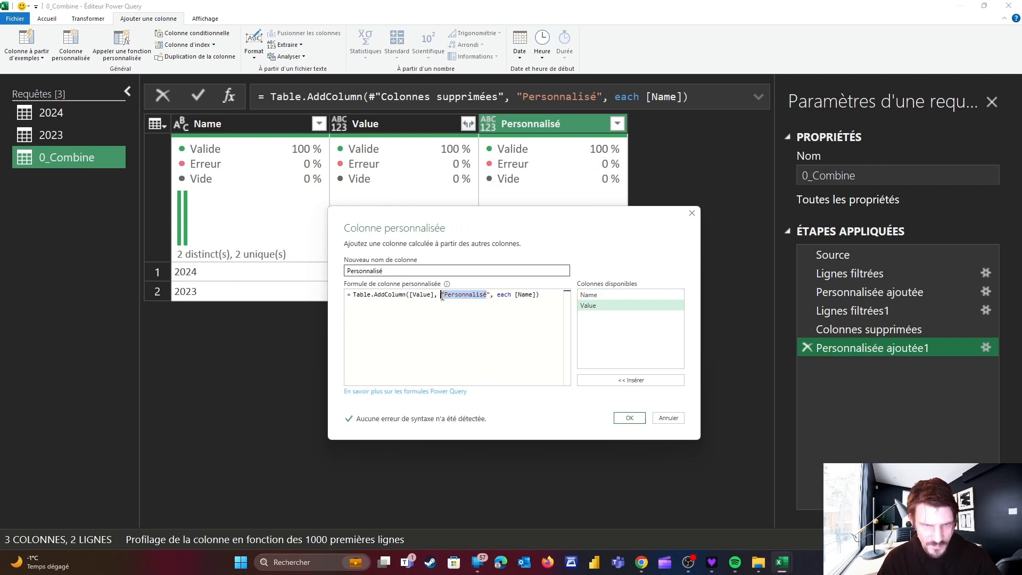
type("Resultat")
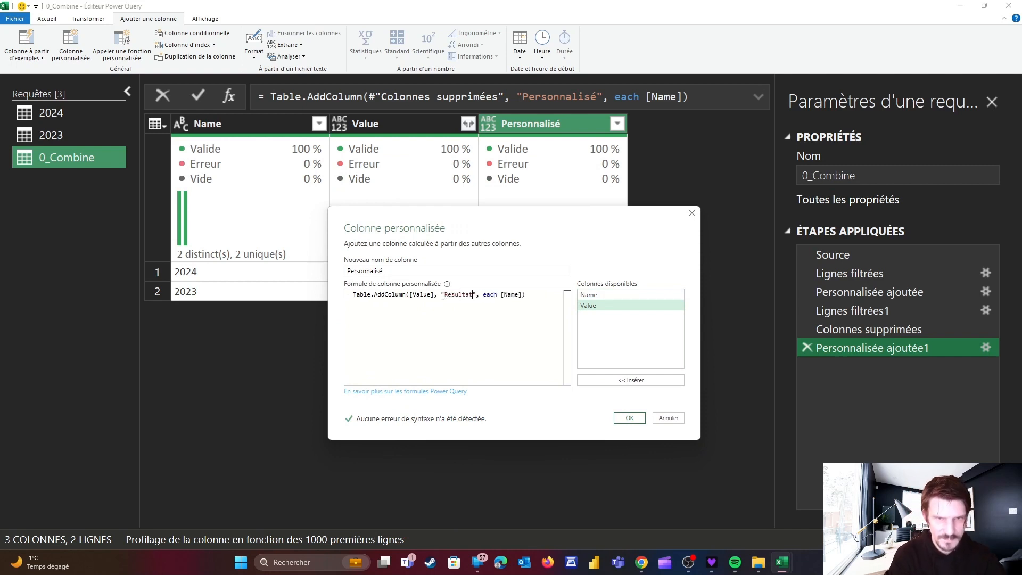
left_click(630, 417)
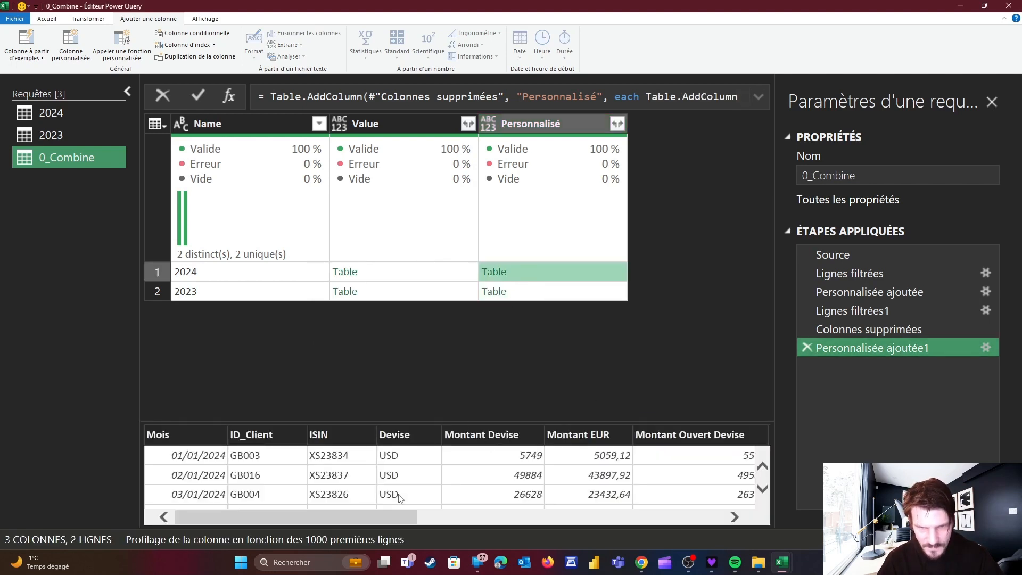
left_click_drag(381, 519, 686, 520)
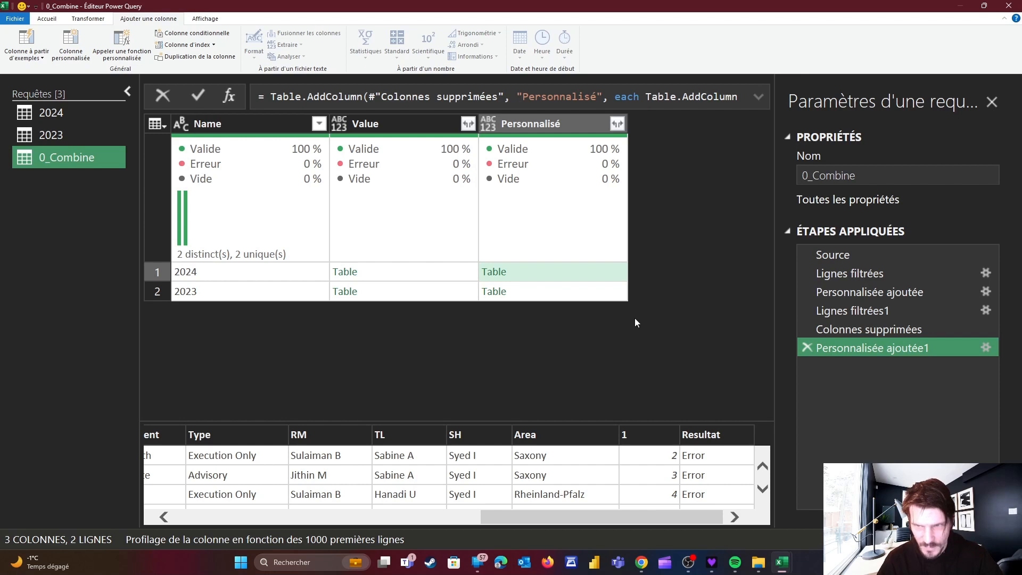
Change the nested column's name to "Source" in the custom column formula and check it in the 2024 table preview
left_click(986, 348)
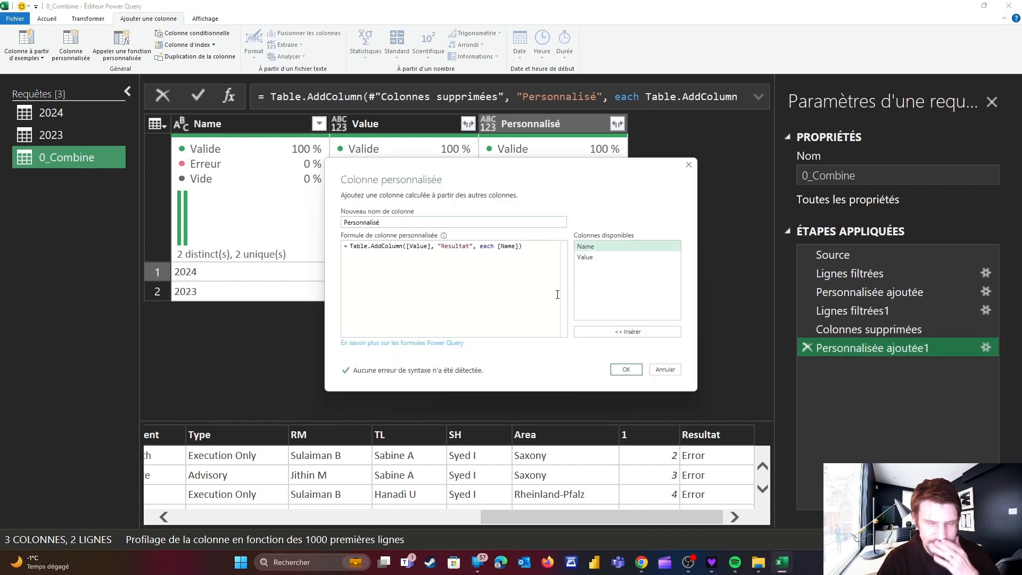
left_click_drag(471, 246, 447, 246)
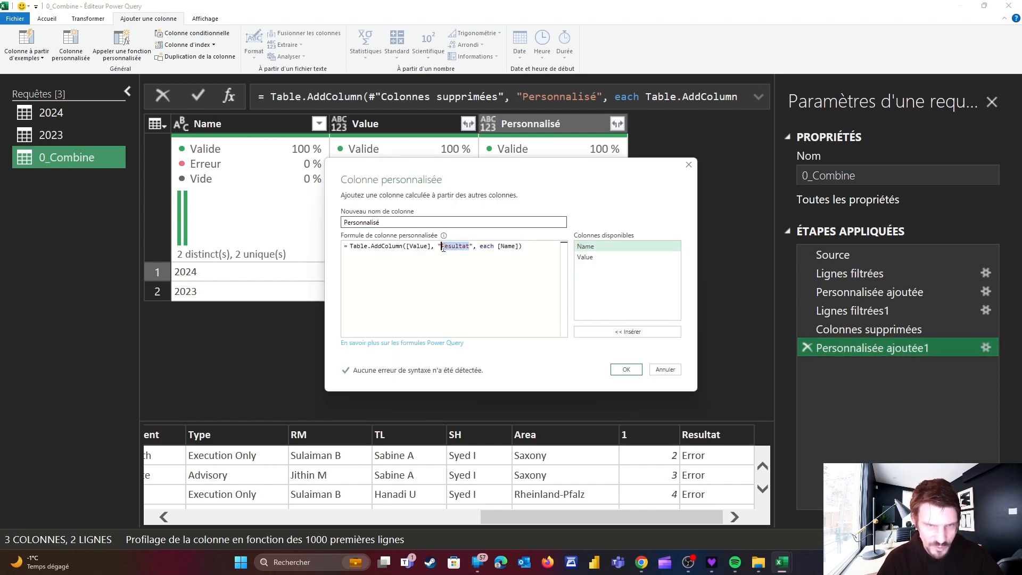
type("Source")
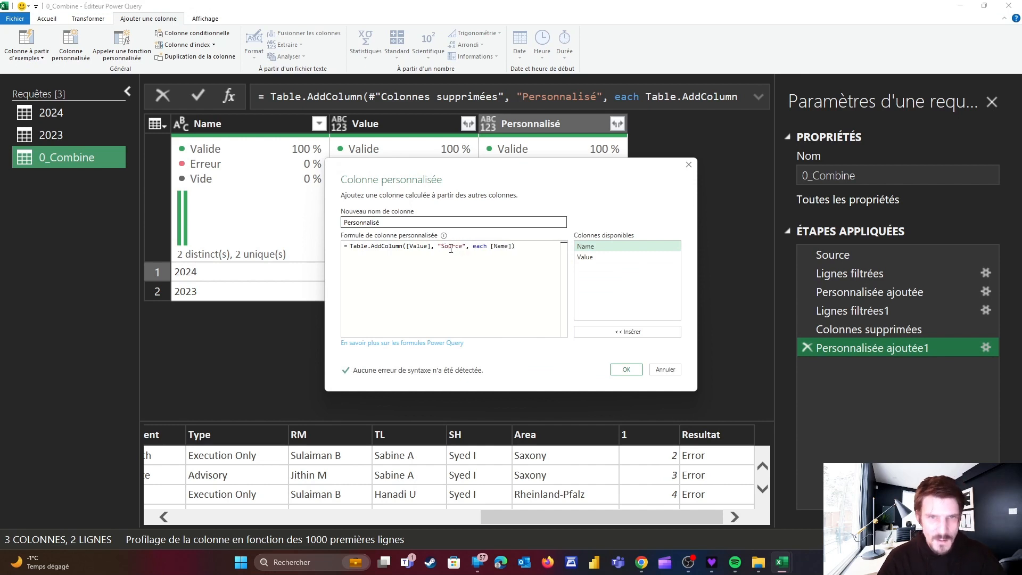
left_click(623, 370)
left_click(546, 274)
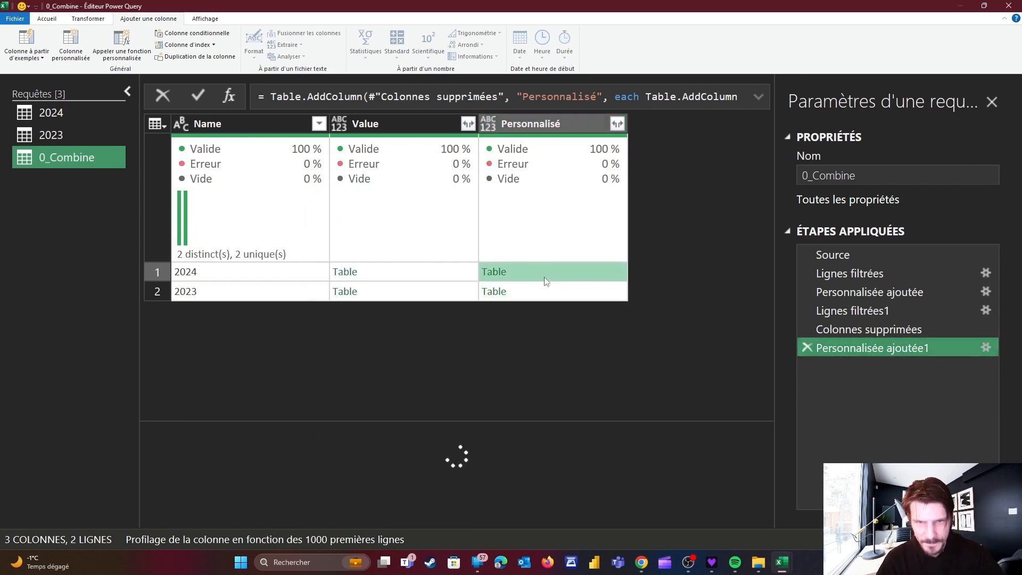
left_click_drag(397, 513, 701, 512)
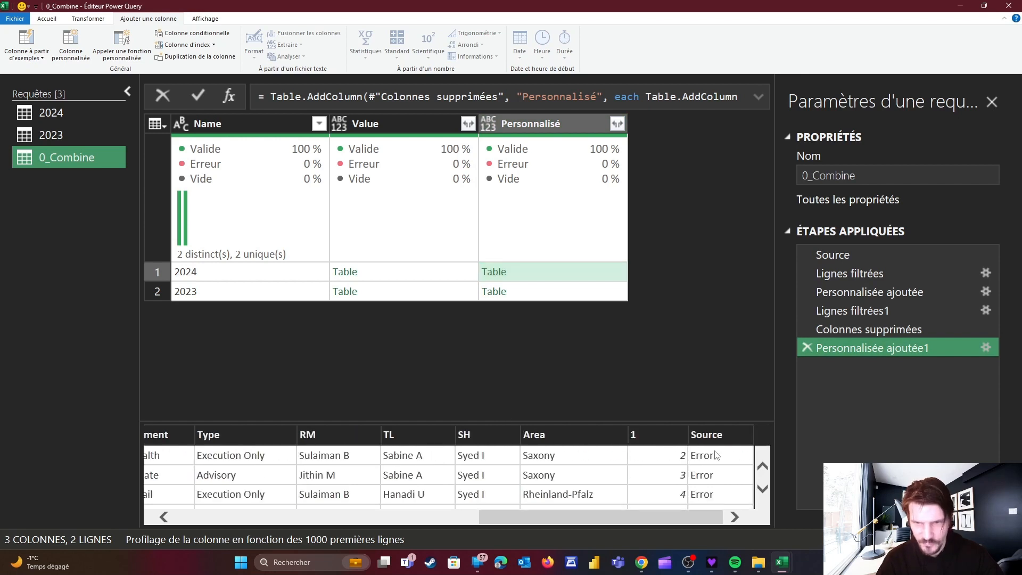
Replace the inner each with (x)=> before [Name] in the nested Table.AddColumn, and check the Source column in the 2024 preview
left_click(758, 98)
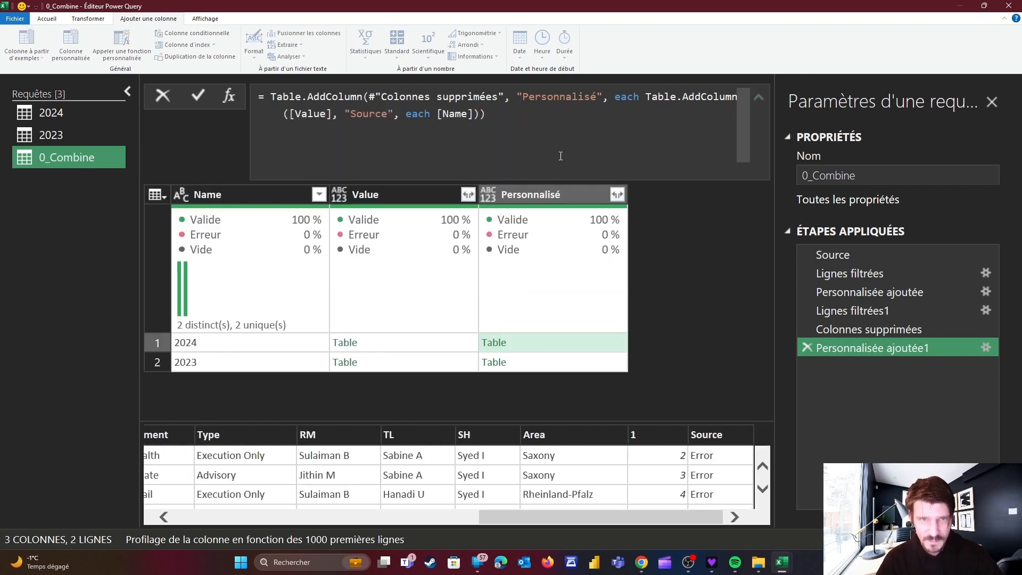
left_click_drag(406, 114, 475, 114)
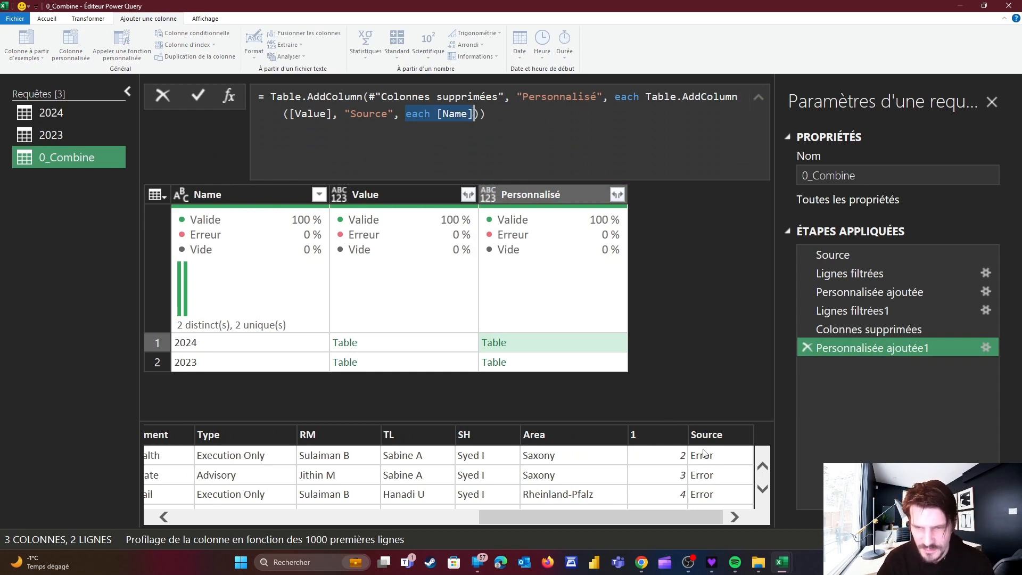
left_click(589, 518)
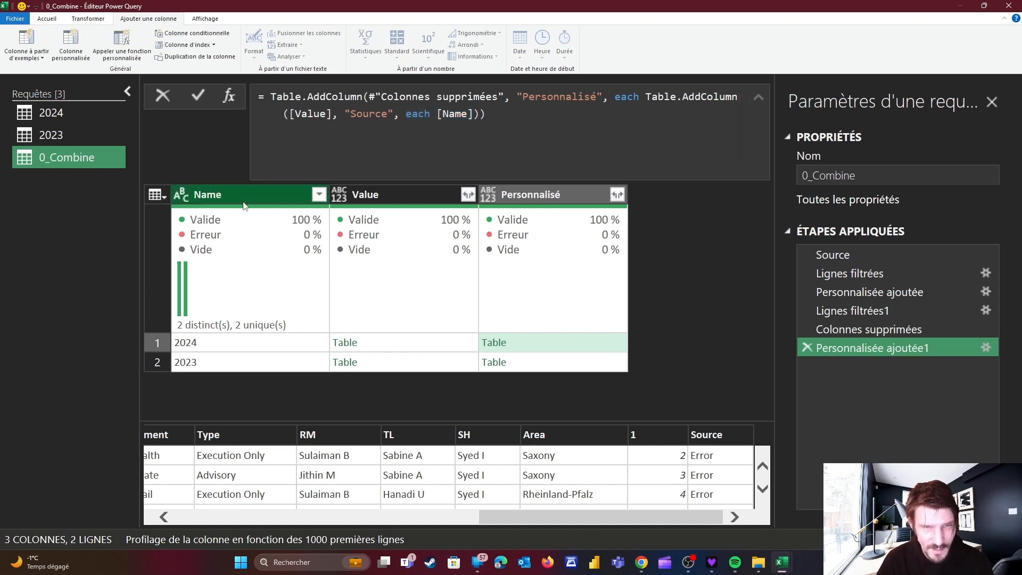
left_click_drag(431, 114, 406, 115)
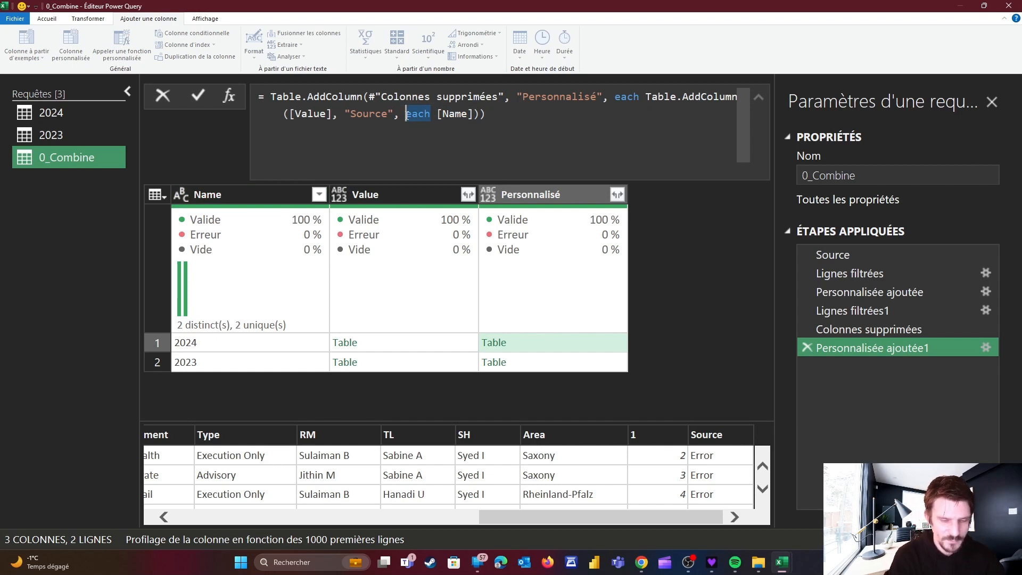
type("(x)=")
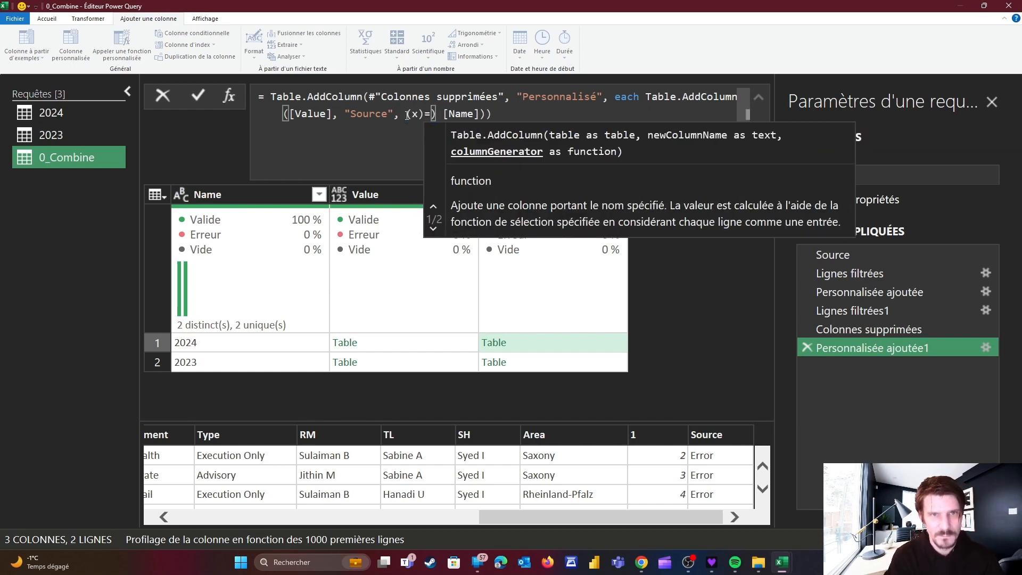
type(">")
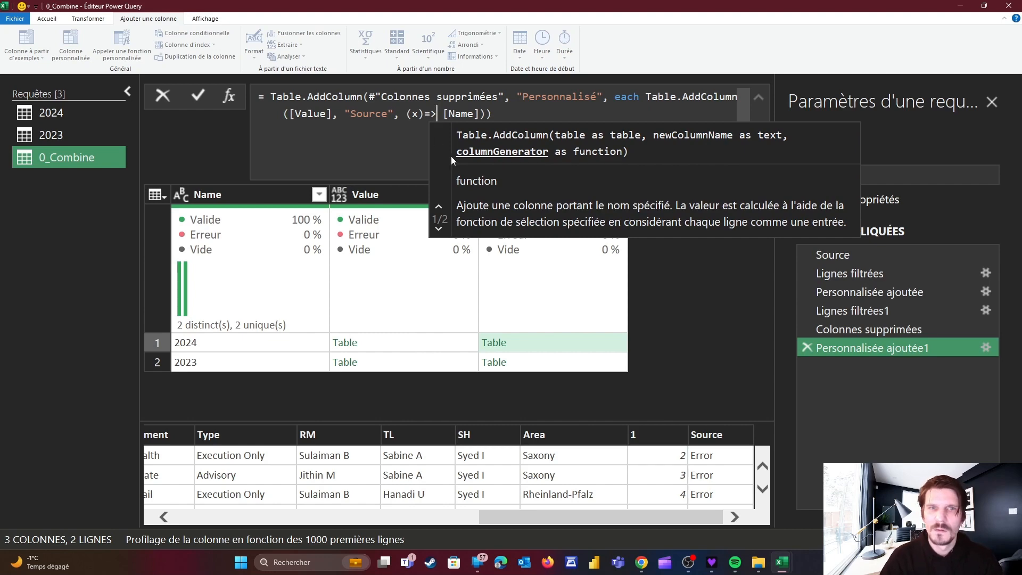
key("Return")
left_click(569, 342)
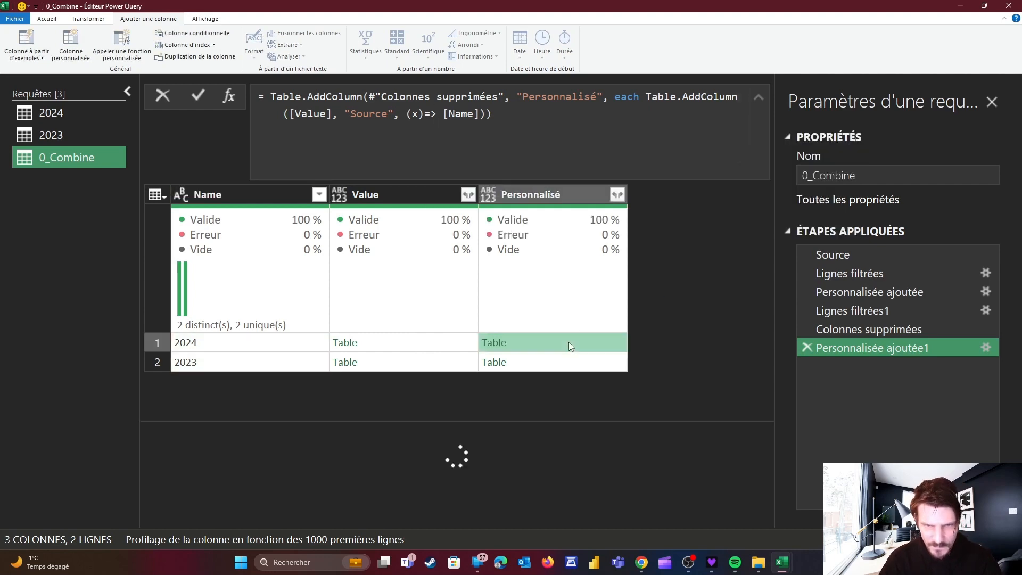
left_click_drag(373, 517, 676, 516)
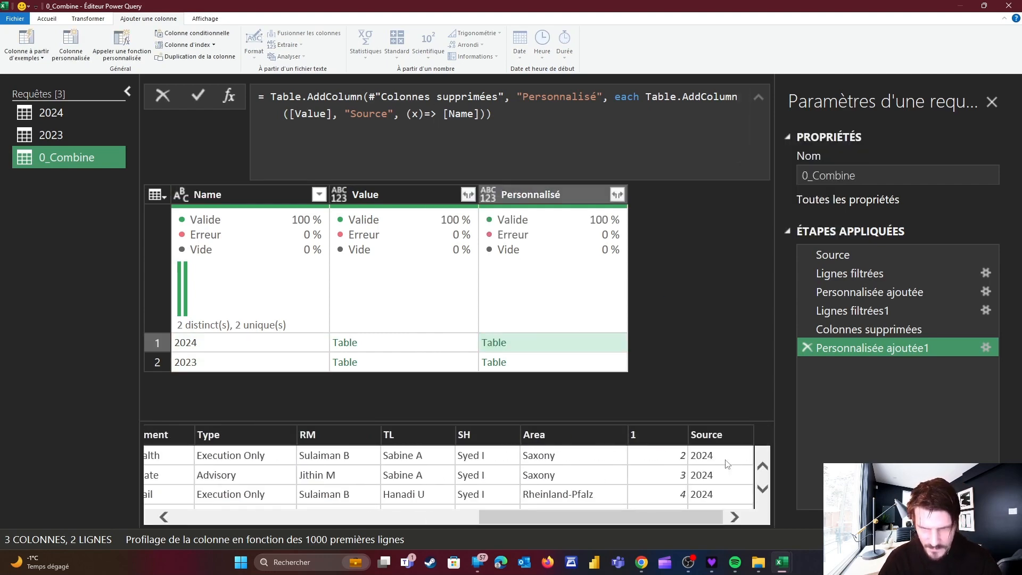
Append [Personnalisé] to the end of the formula to extract that column as a list of tables
left_click(515, 123)
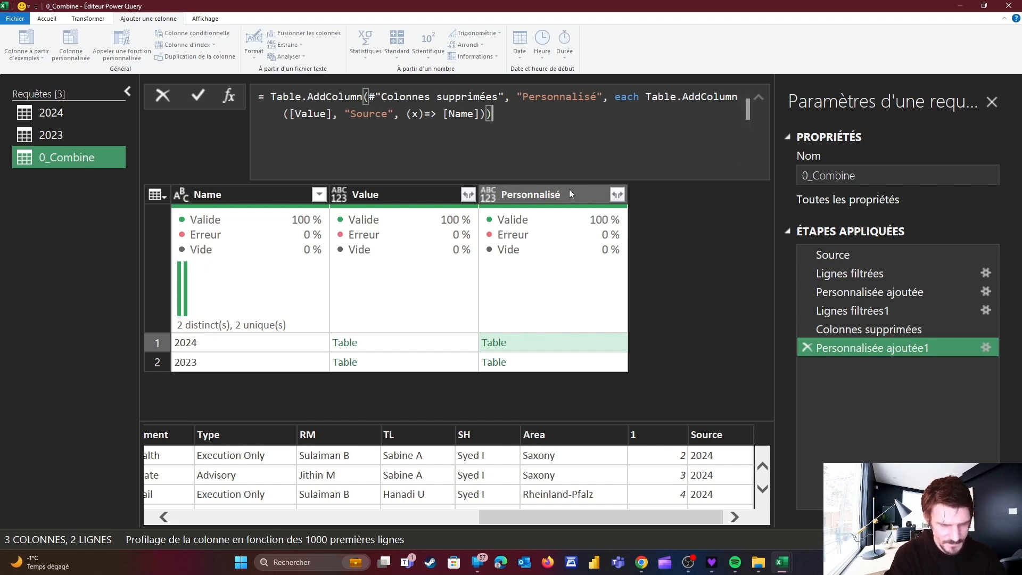
type("[Perso")
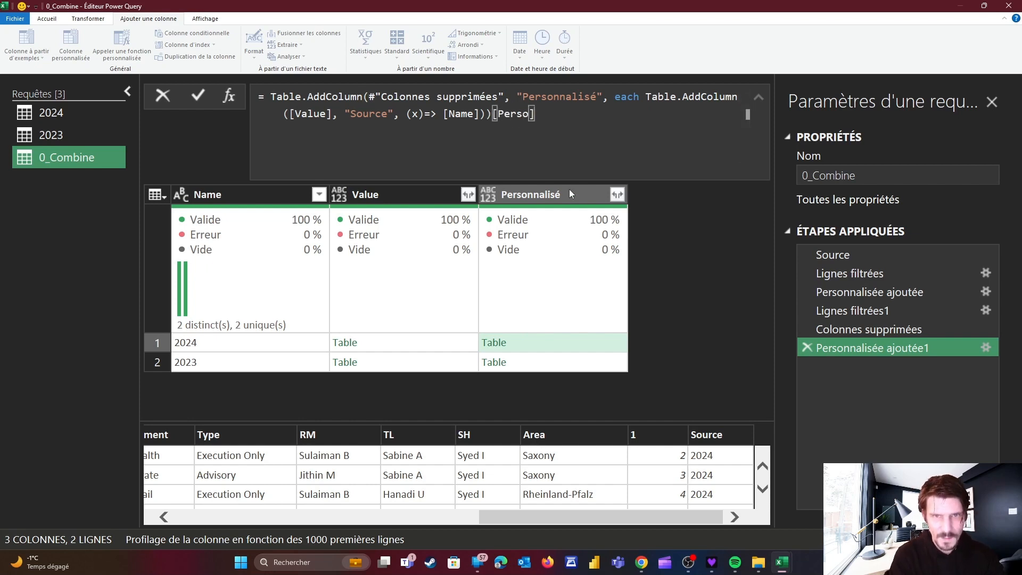
type("n,n")
key("BackSpace")
key("BackSpace")
type("nalisé")
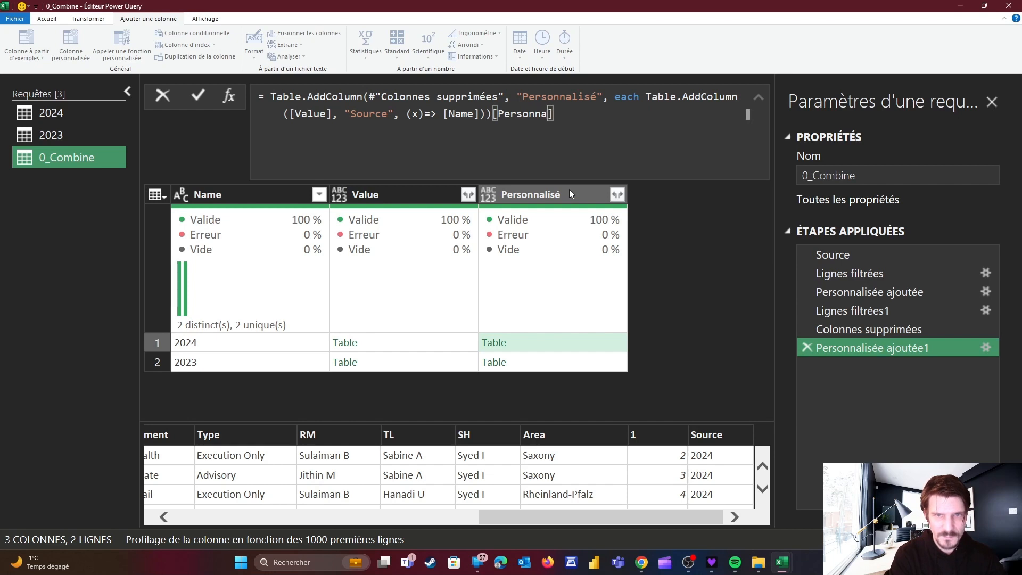
key("Return")
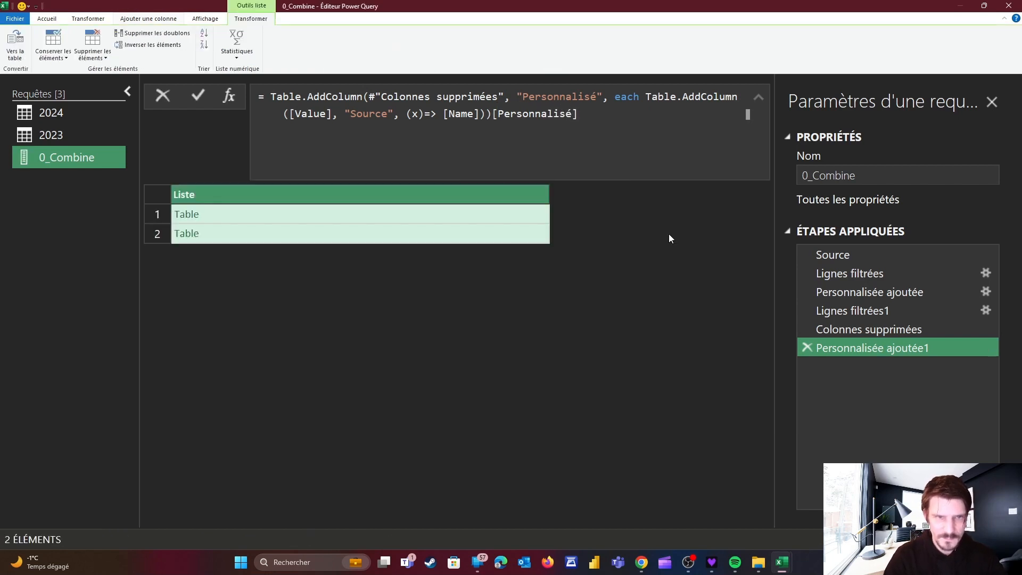
Wrap the whole formula in Table.Combine( ) to append the listed tables into one
left_click(272, 97)
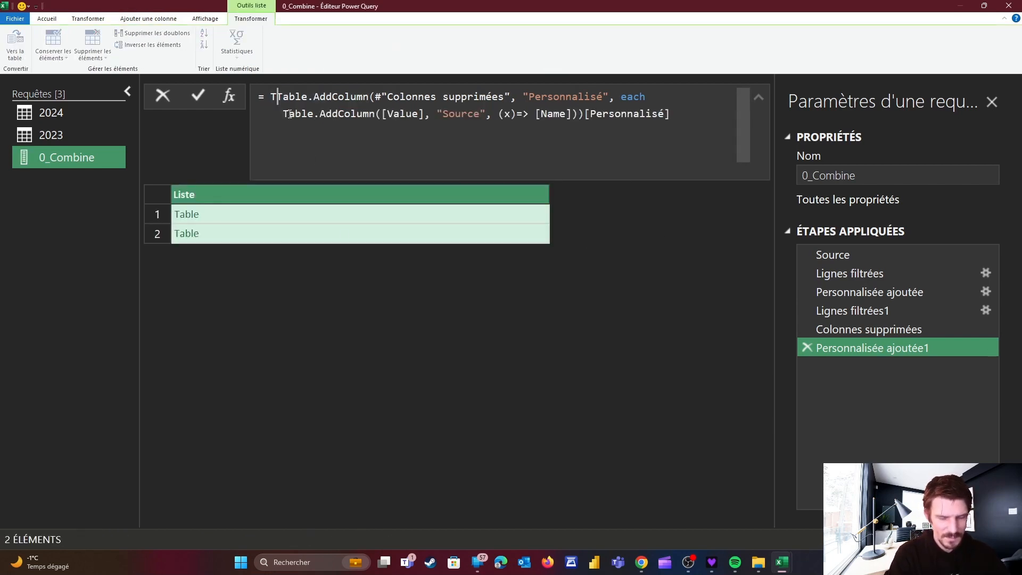
type("Table.Combine")
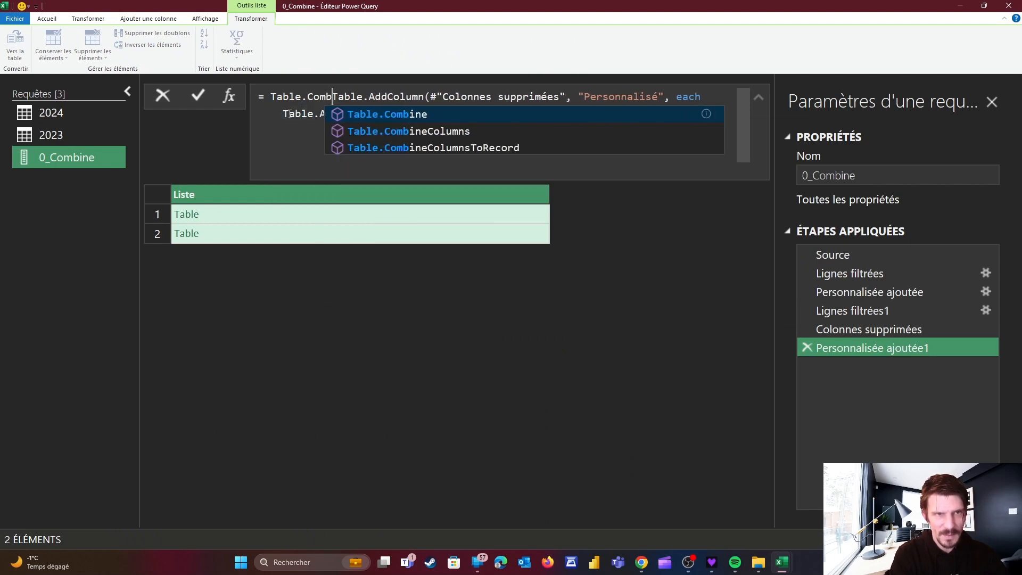
type("(")
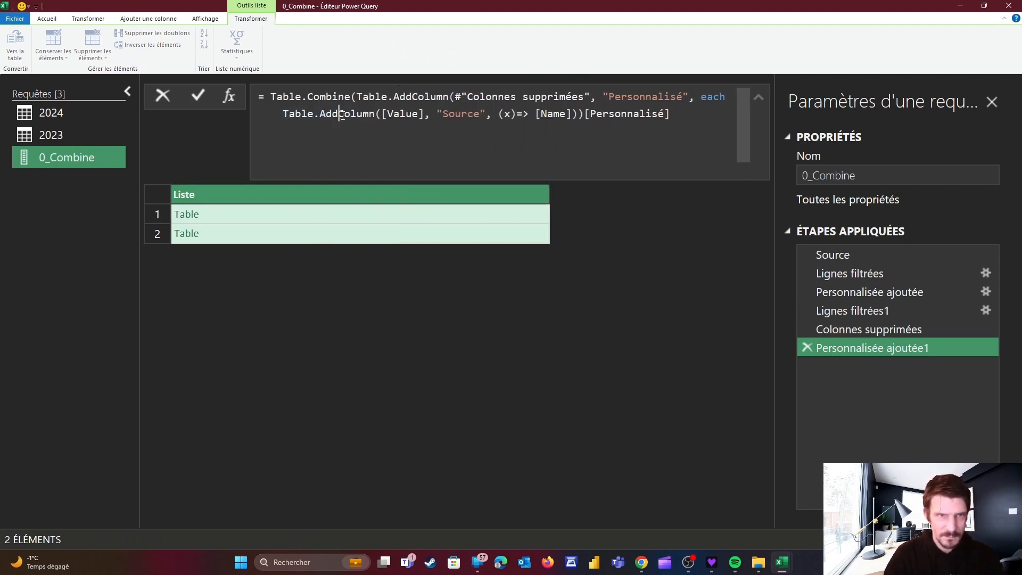
type(")")
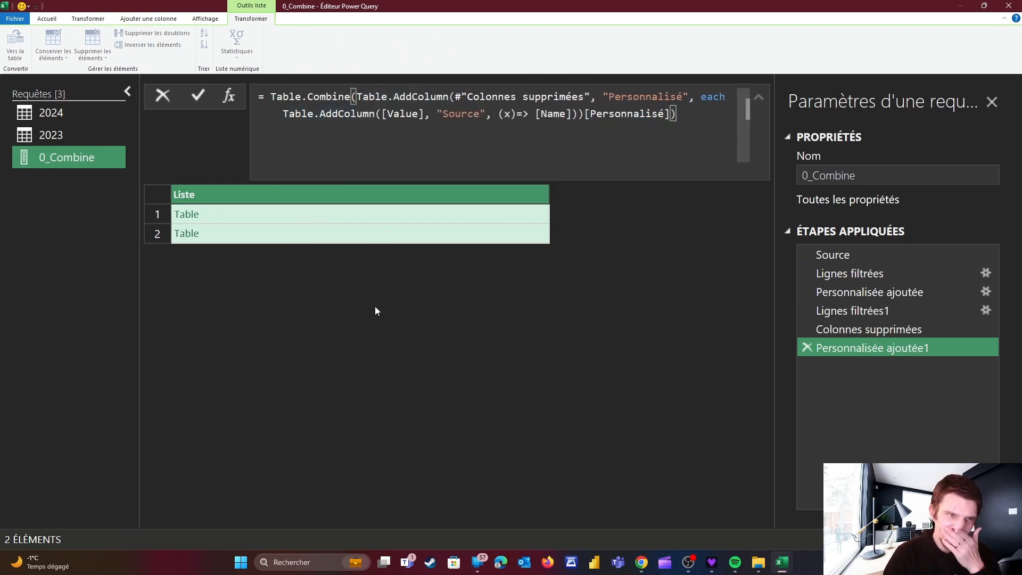
key("Return")
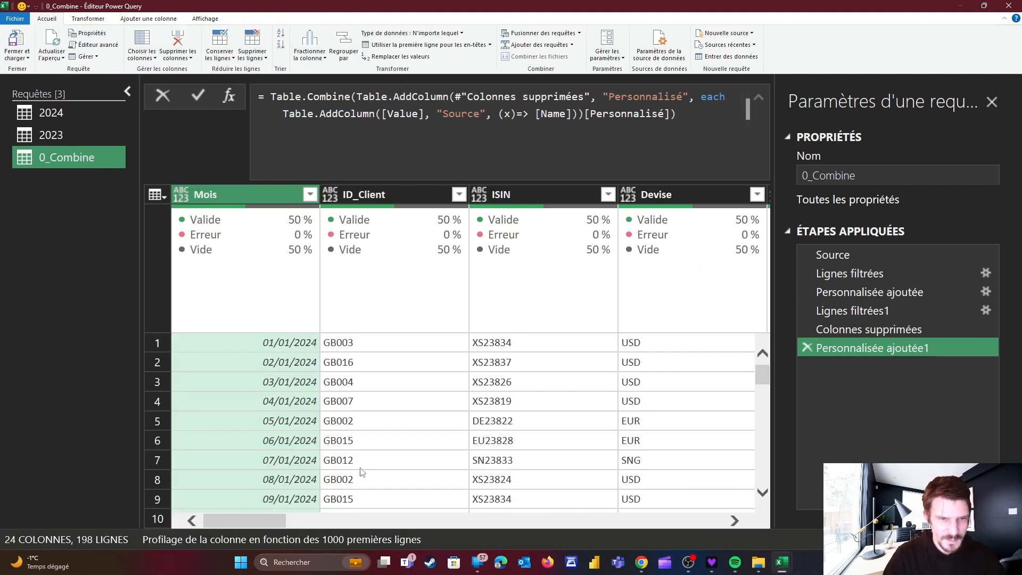
Check the distinct values of the Source column in the combined table, leaving it unfiltered
left_click_drag(247, 523, 544, 453)
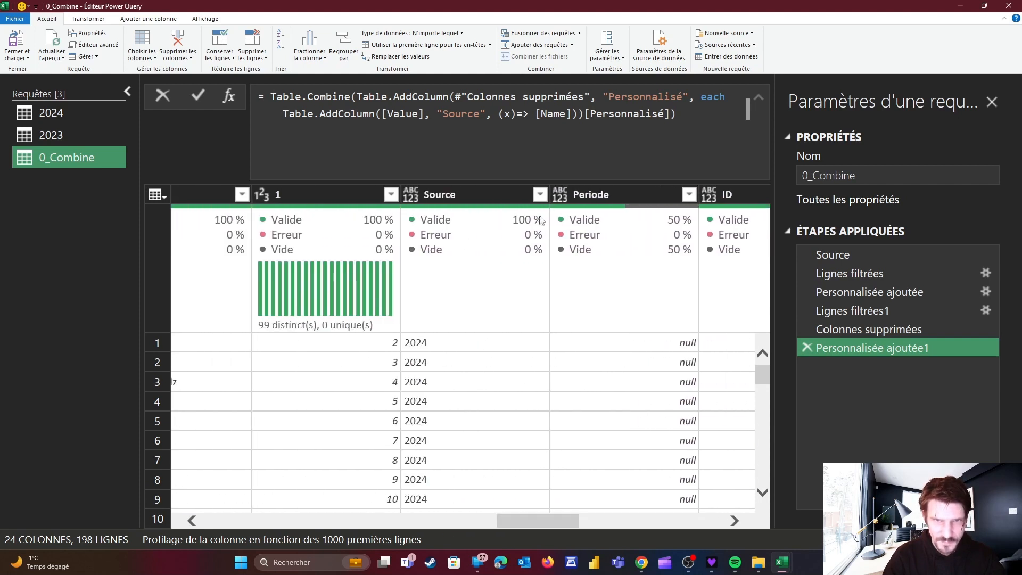
left_click(540, 195)
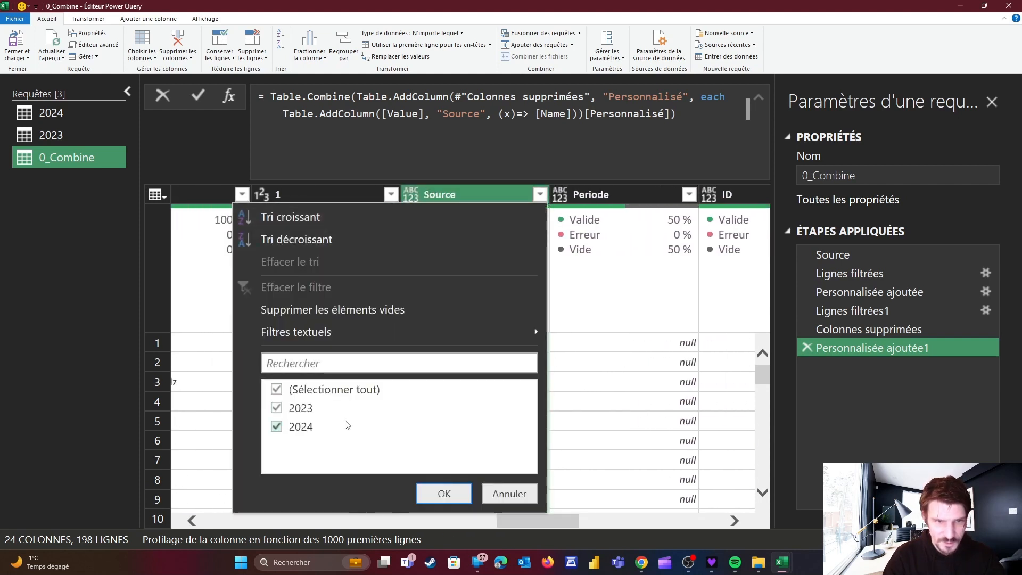
left_click(512, 494)
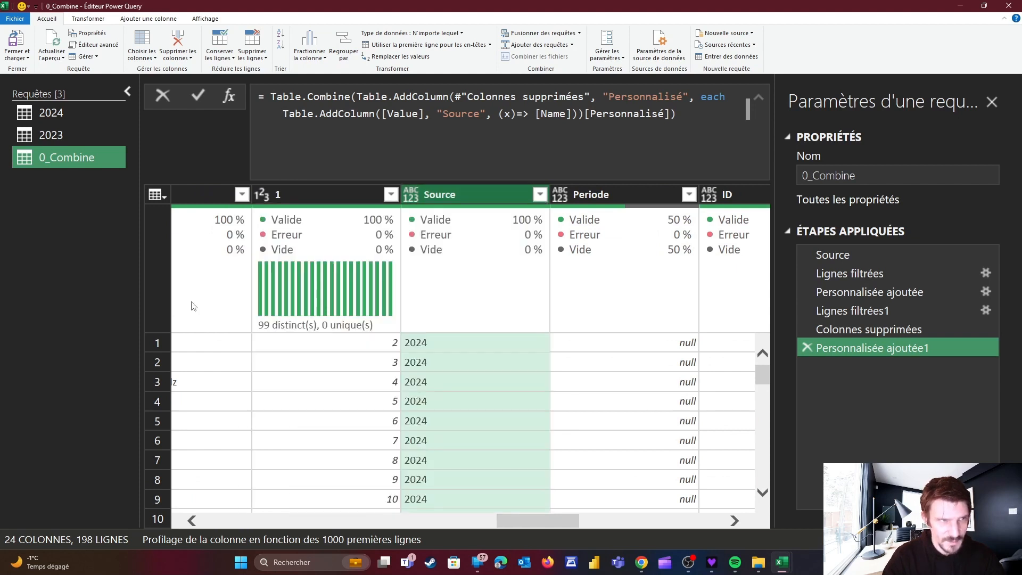
Duplicate the 2023 query and point the copy's Source step to the file 01_AUM Data Set_2025.xlsx
left_click(49, 135)
right_click(49, 134)
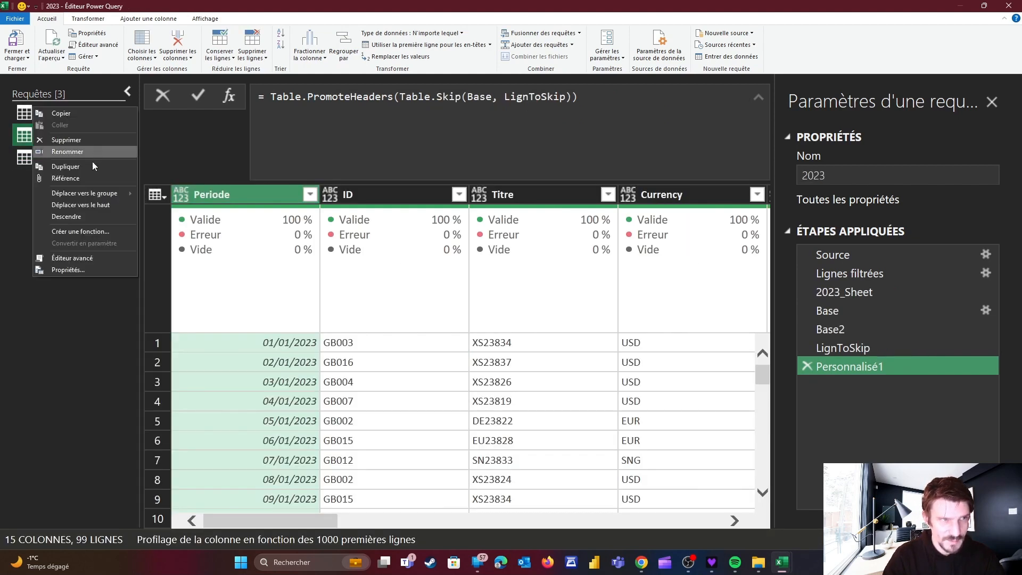
left_click(85, 168)
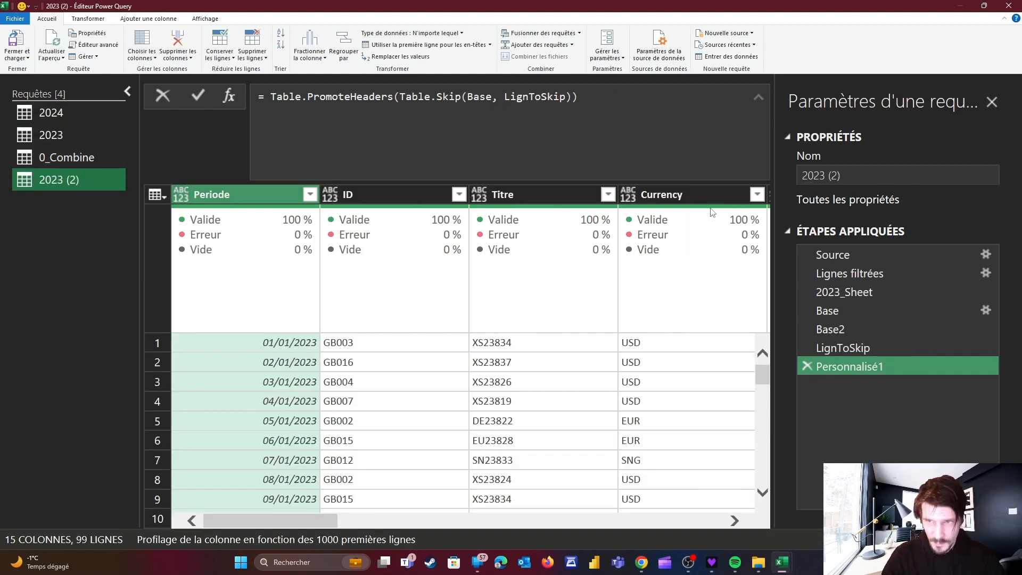
left_click(834, 254)
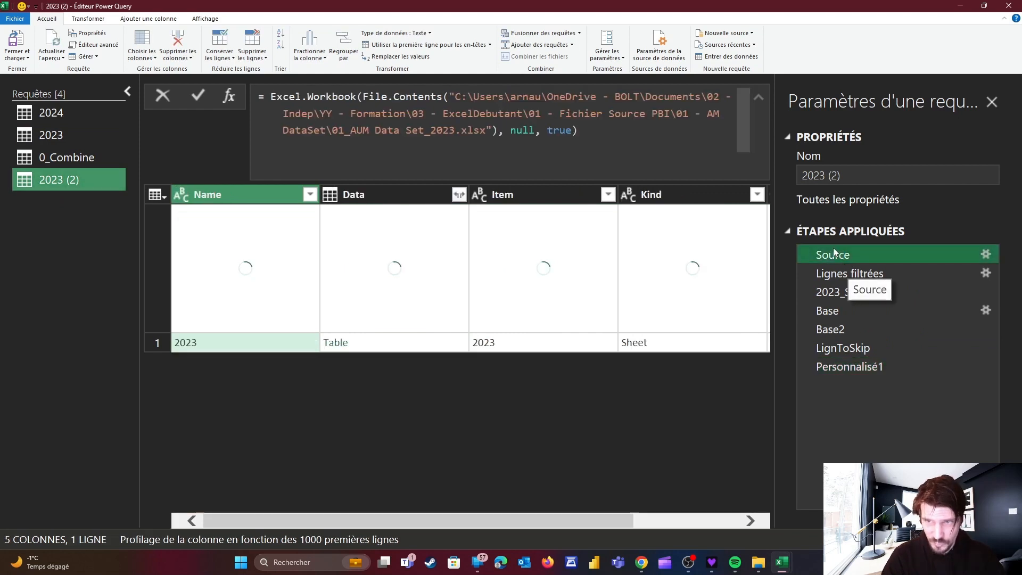
left_click(456, 132)
key("BackSpace")
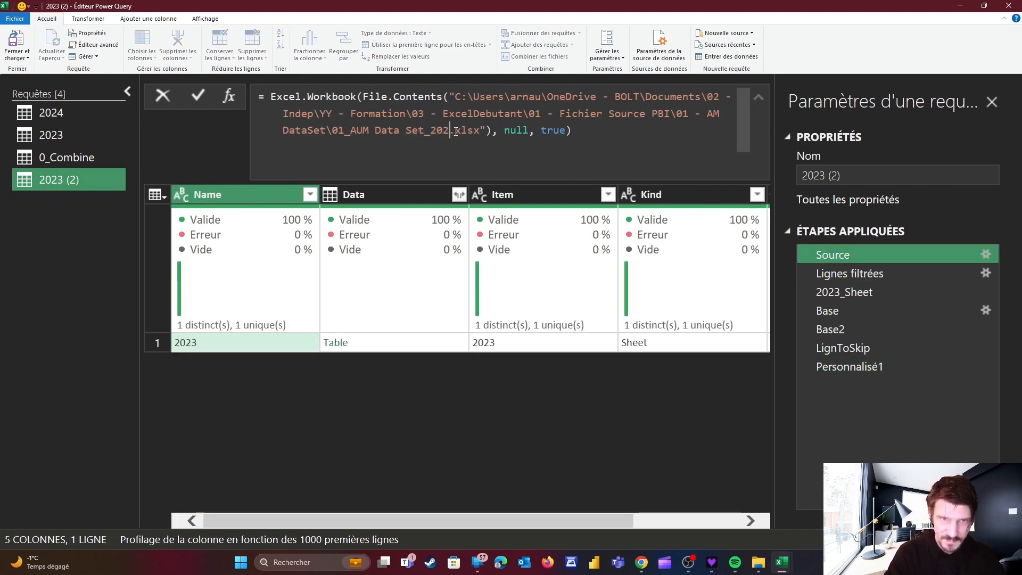
type("5")
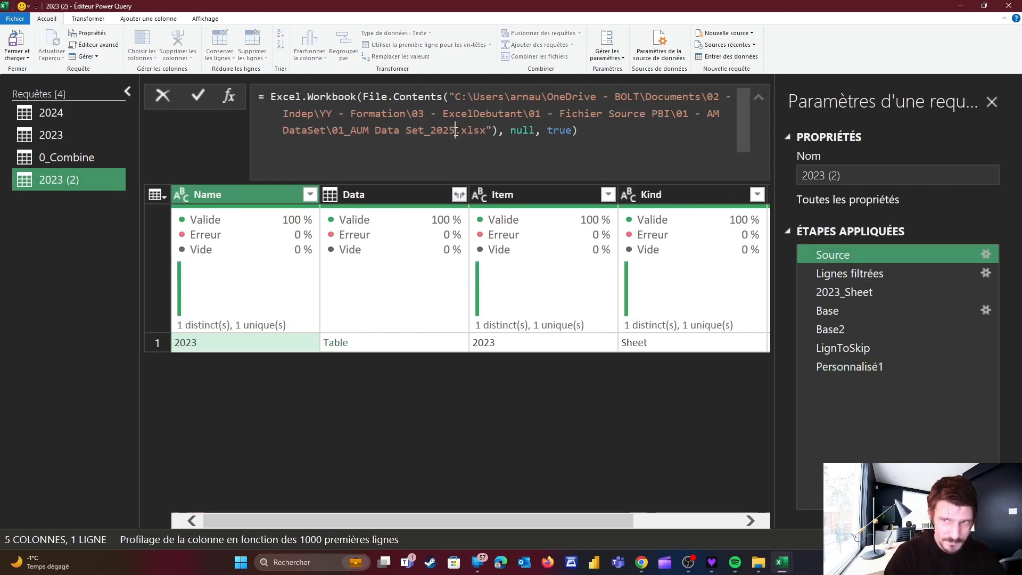
Rename the duplicated query as 2025
left_click(845, 174)
left_click_drag(844, 175, 774, 174)
type("2025")
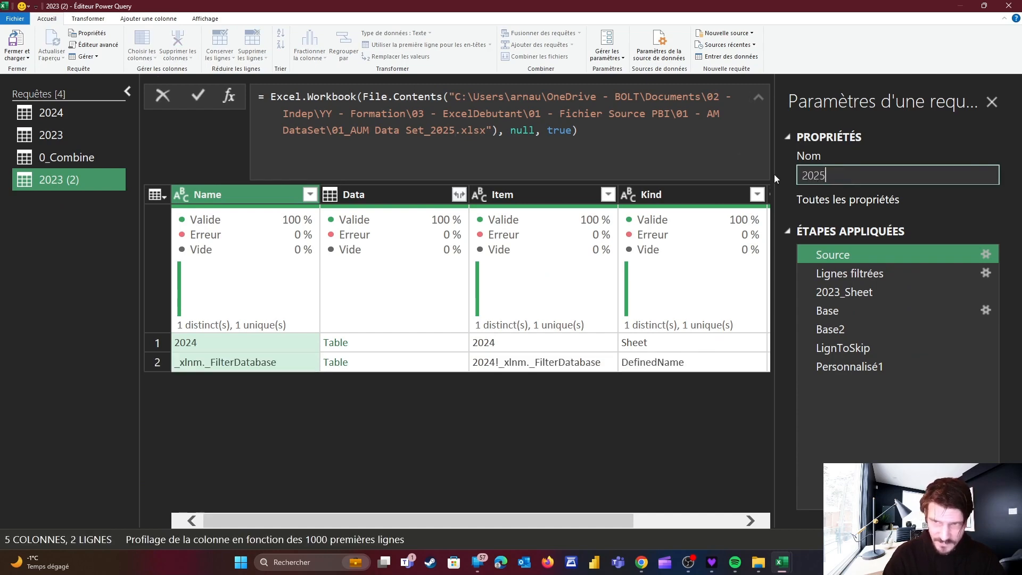
key("Return")
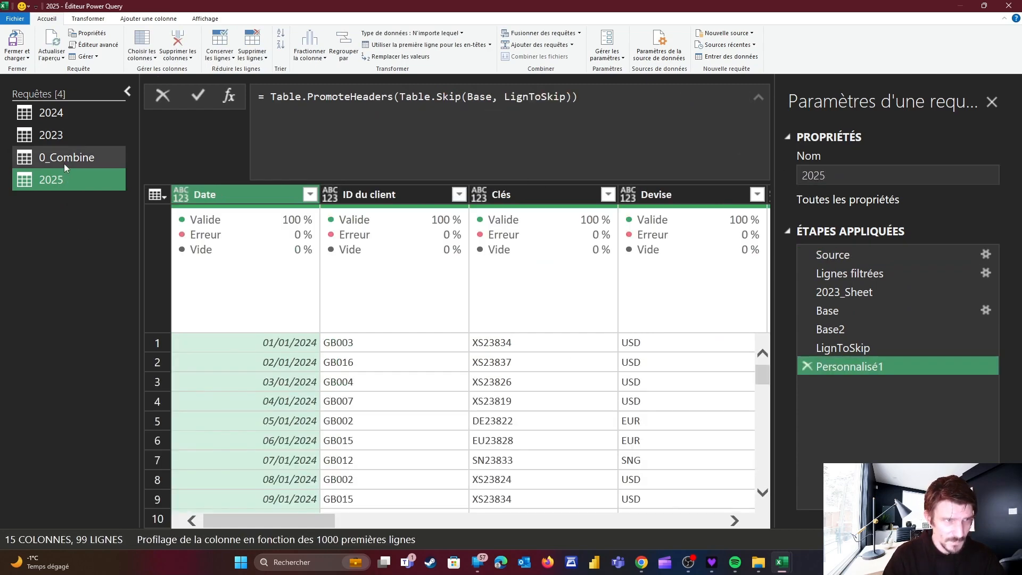
Refresh the preview of the 0_Combine query and check the distinct values of its Source column without filtering
left_click(64, 159)
left_click(53, 55)
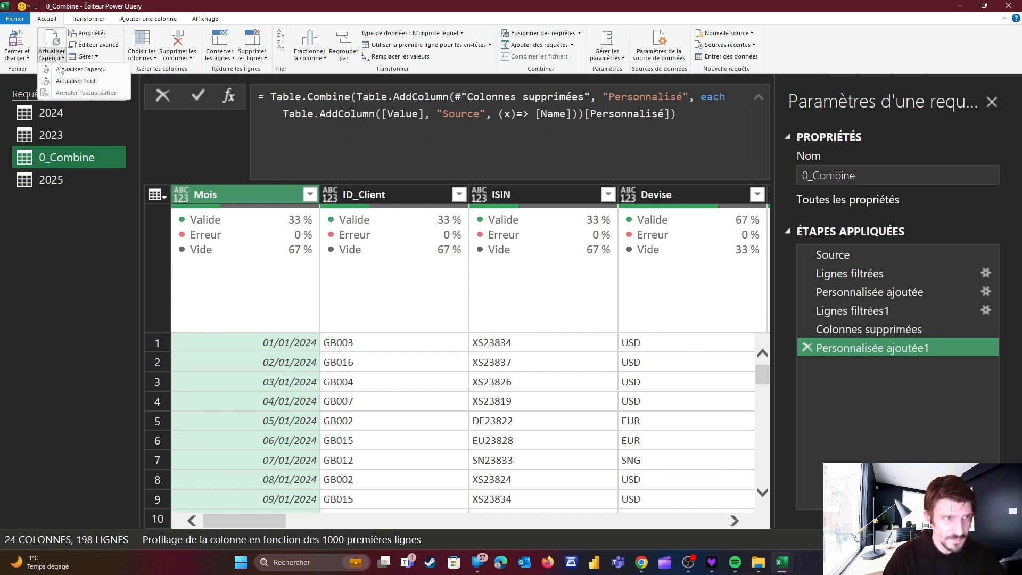
left_click(65, 71)
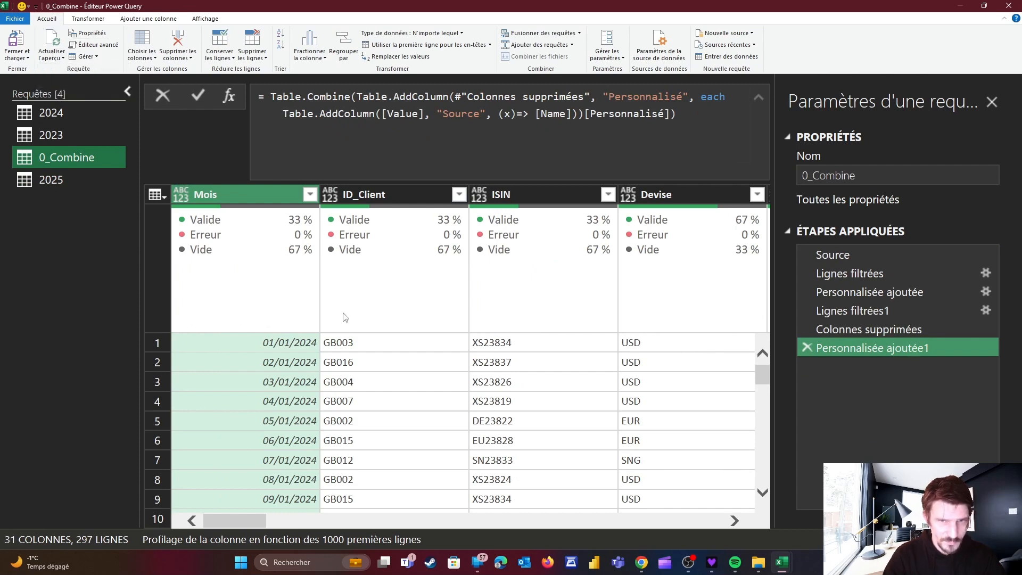
left_click_drag(231, 520, 454, 517)
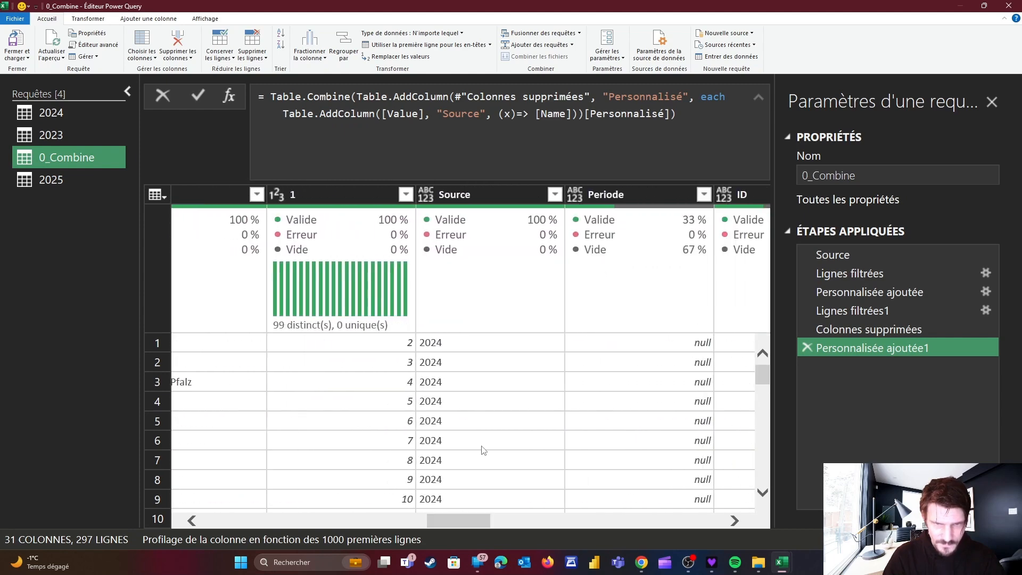
left_click(554, 194)
left_click(555, 195)
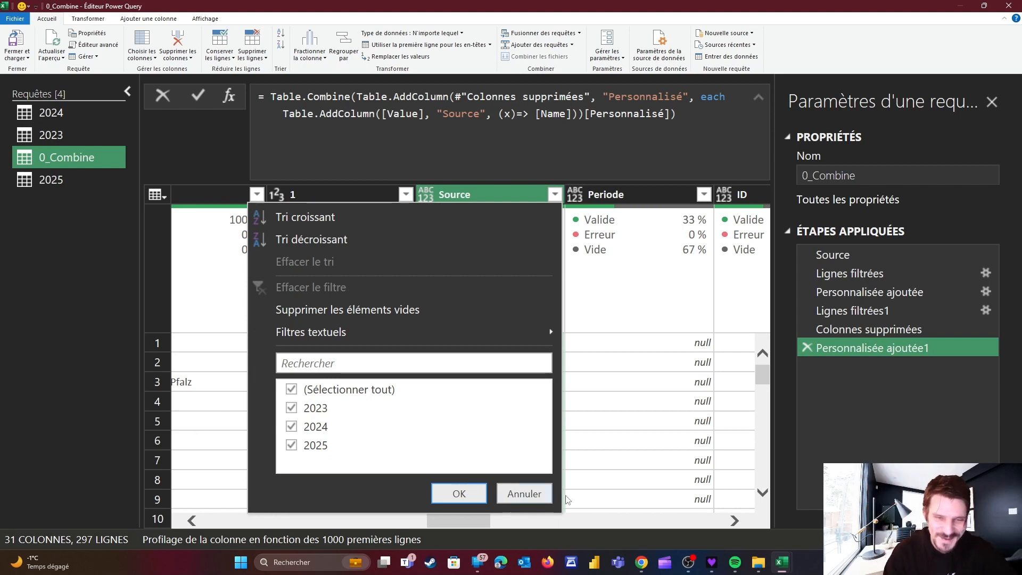
left_click(525, 494)
Close and load the queries, and load 0_Combine as a table into the existing worksheet Feuil1 at cell A1
left_click(18, 55)
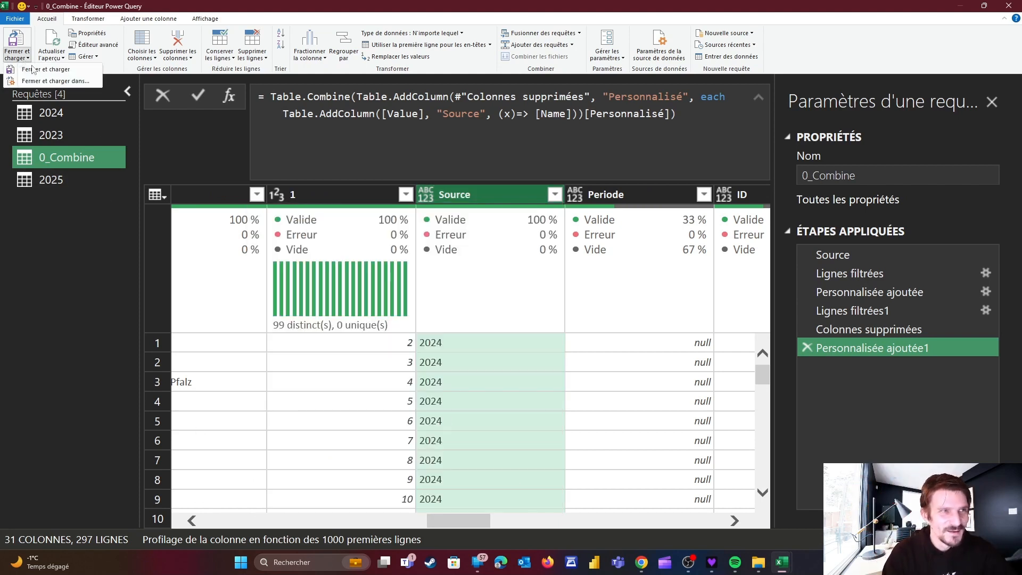
left_click(37, 70)
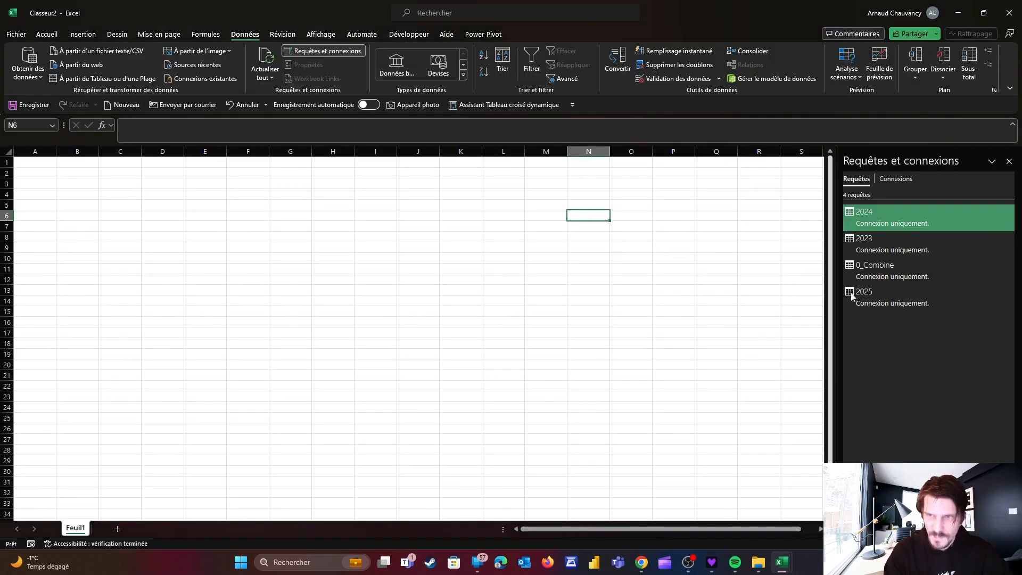
left_click(869, 270)
right_click(868, 270)
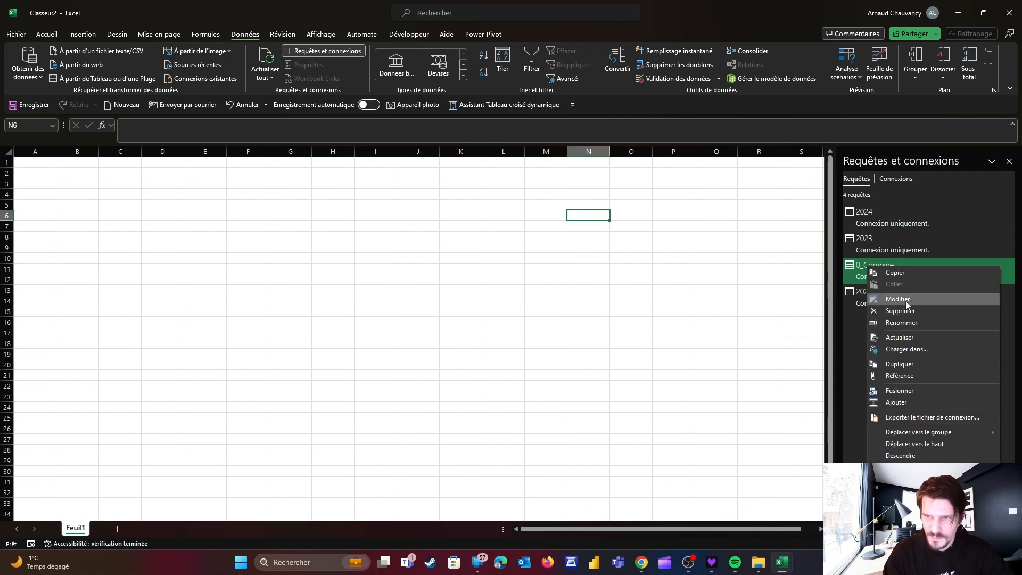
left_click(902, 341)
left_click(534, 253)
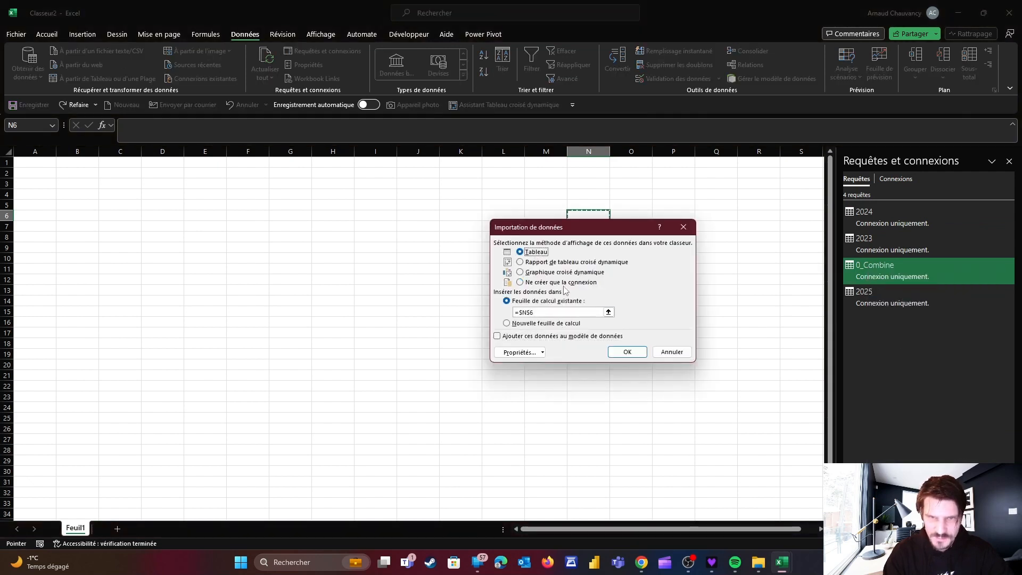
left_click(34, 163)
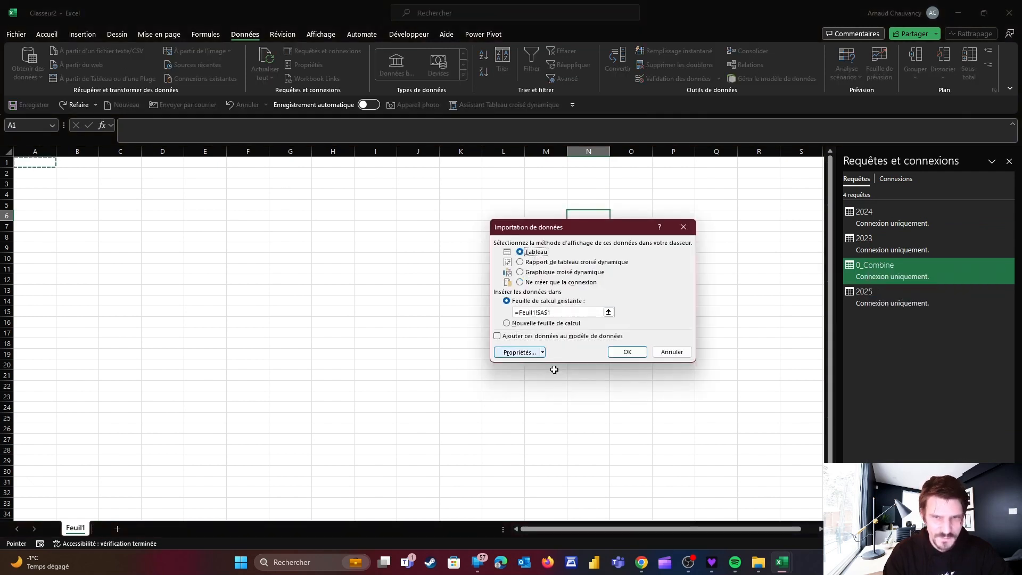
left_click(625, 352)
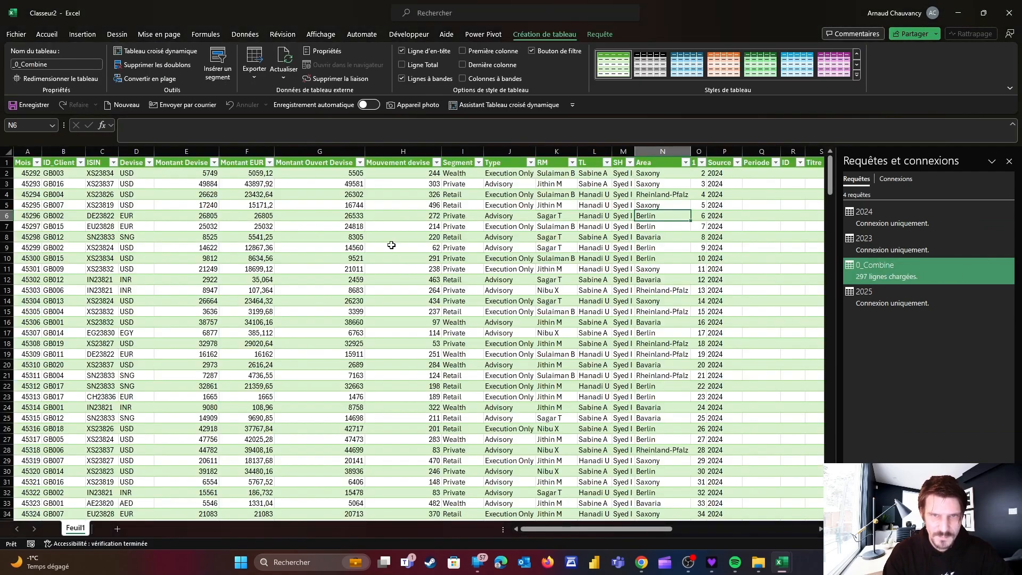
left_click(381, 236)
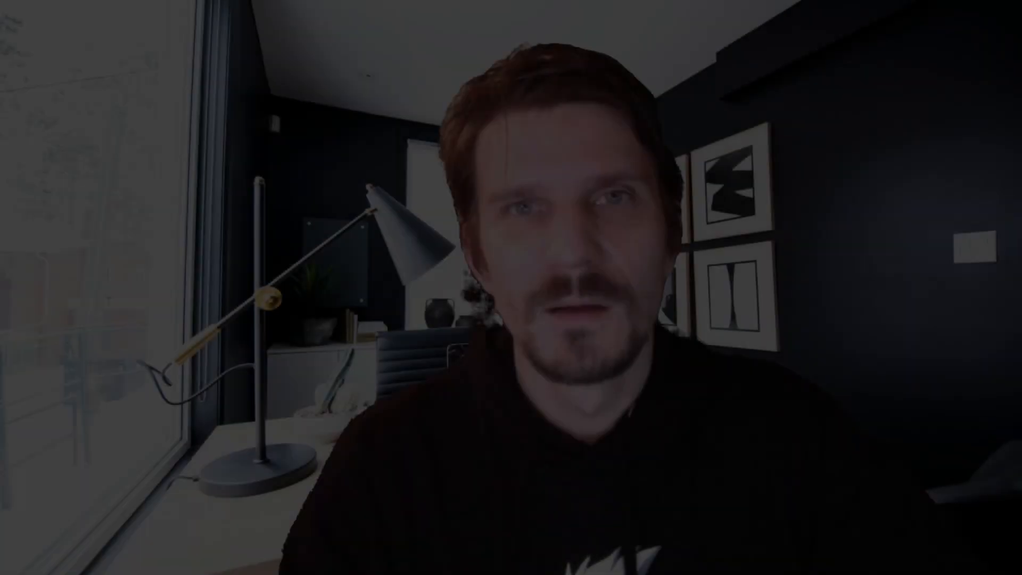